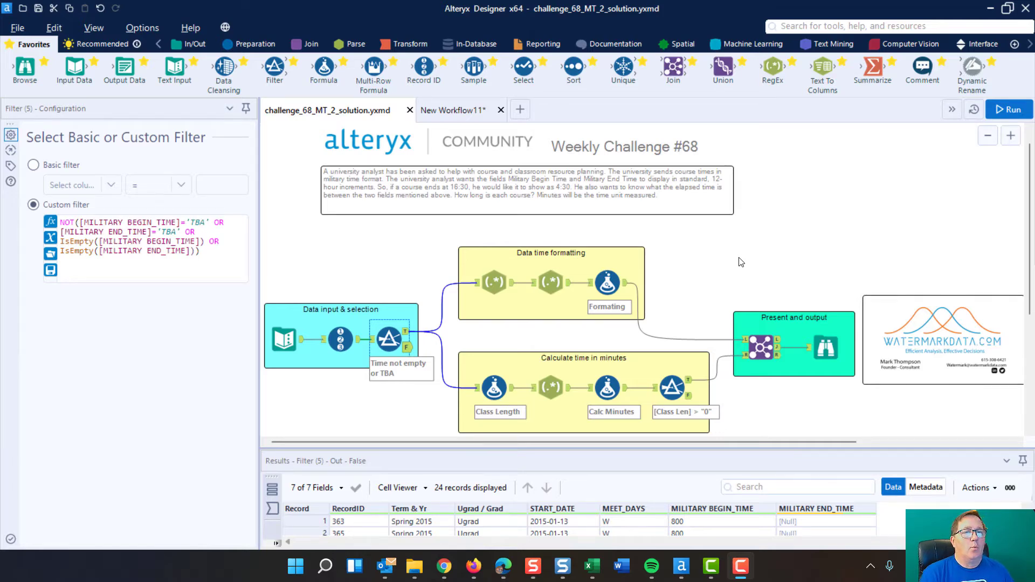
# Step: Examine the Text Input's course records in an enlarged results area and the settings of the Record ID tool
pyautogui.scroll(-1, 813, 204)
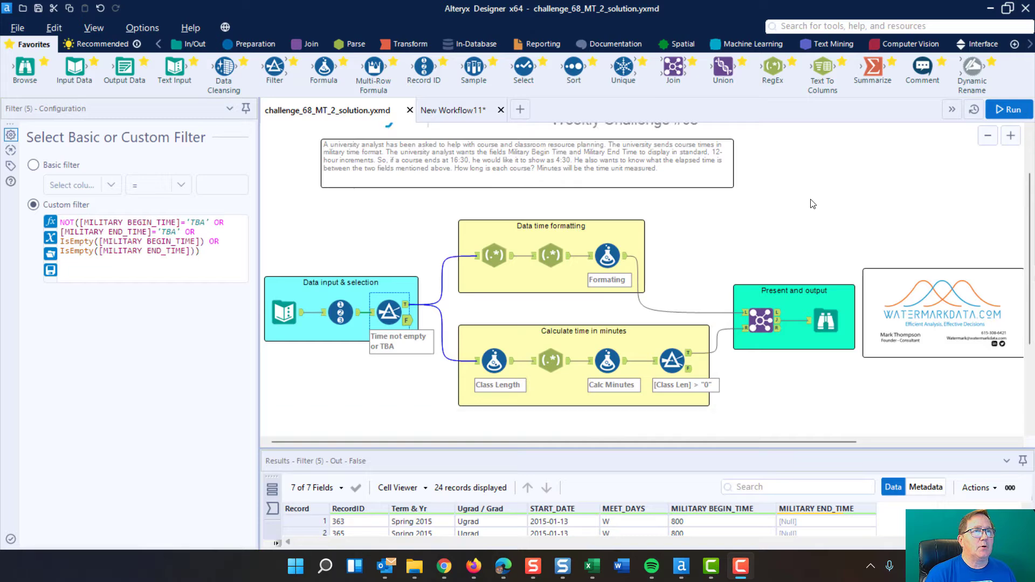
pyautogui.scroll(-1, 813, 204)
pyautogui.scroll(-2, 810, 199)
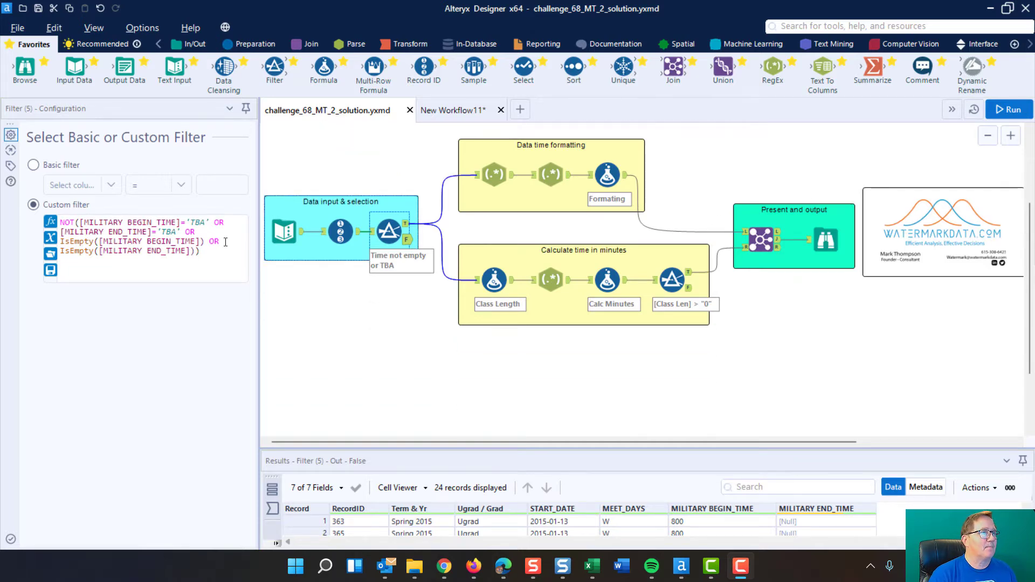
pyautogui.click(284, 232)
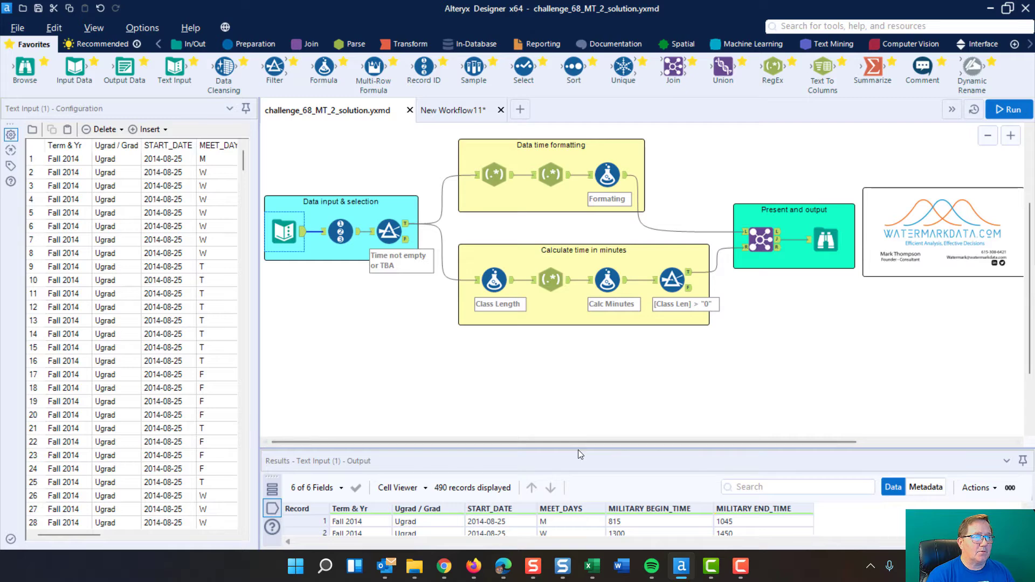
pyautogui.moveTo(578, 448); pyautogui.dragTo(578, 373)
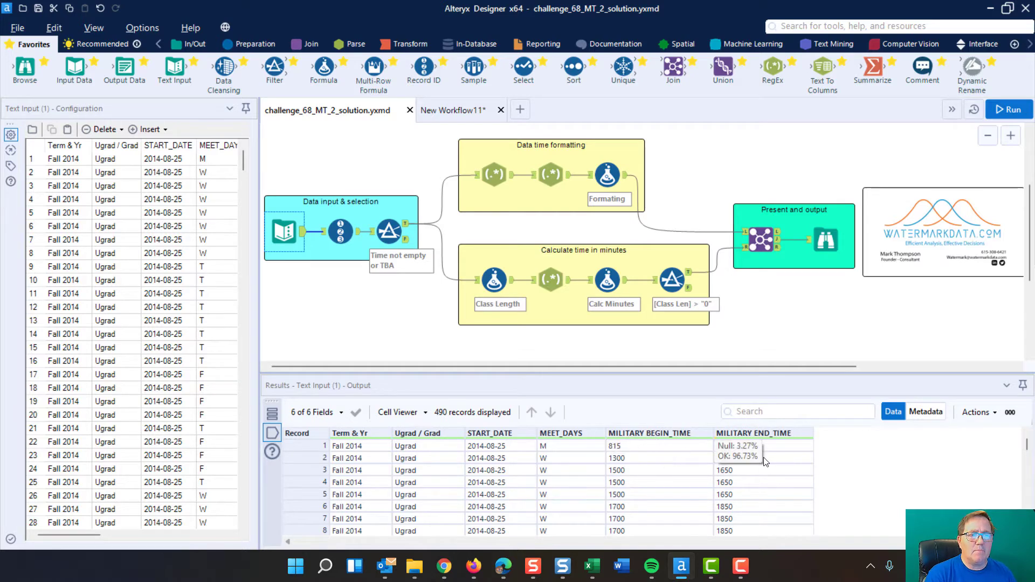
pyautogui.click(342, 235)
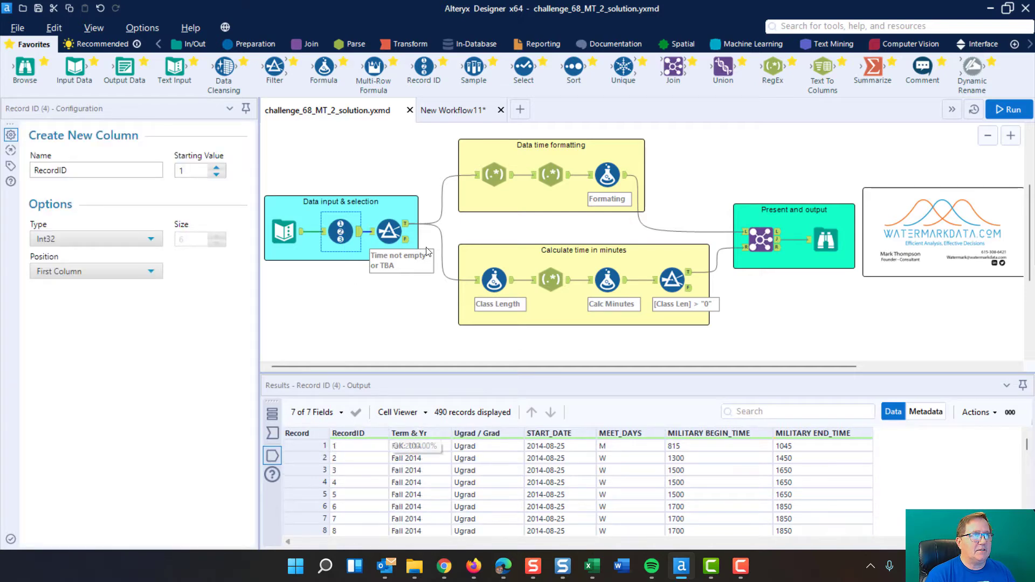
# Step: Inspect the custom filter expression excluding TBA and empty military times, and look through the records in its False output
pyautogui.click(390, 233)
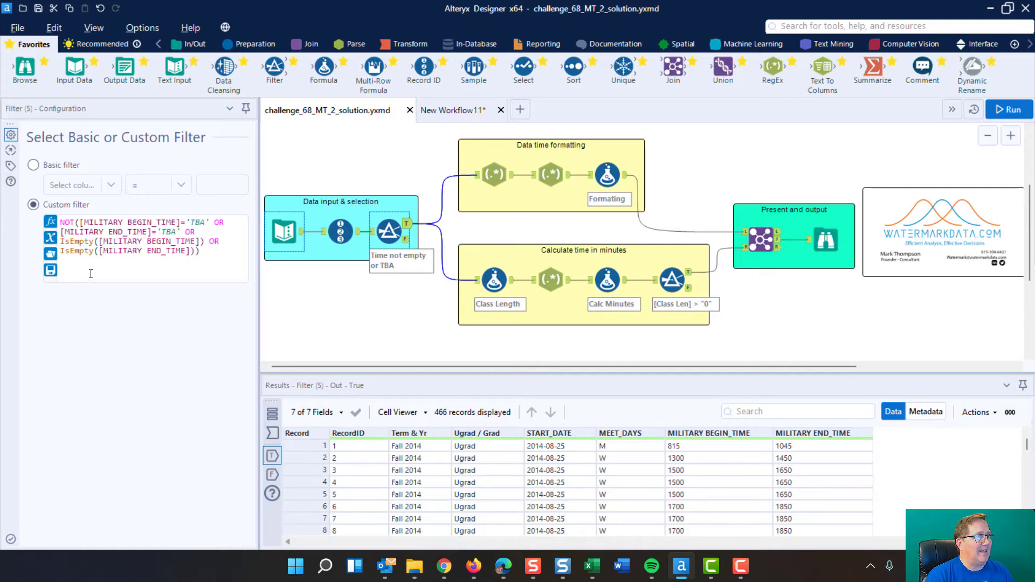
pyautogui.click(407, 242)
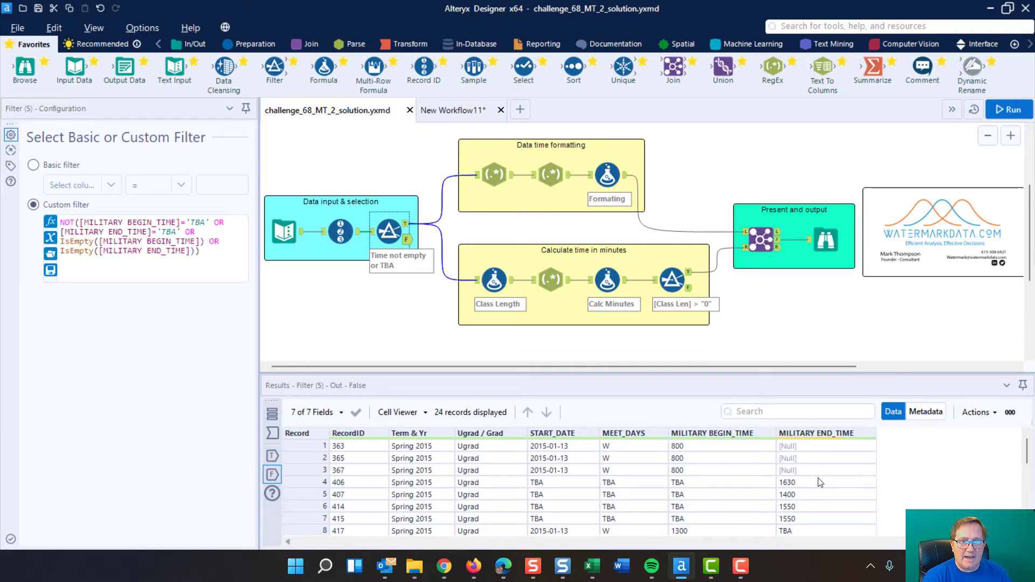
pyautogui.scroll(-1, 821, 481)
pyautogui.scroll(-1, 803, 520)
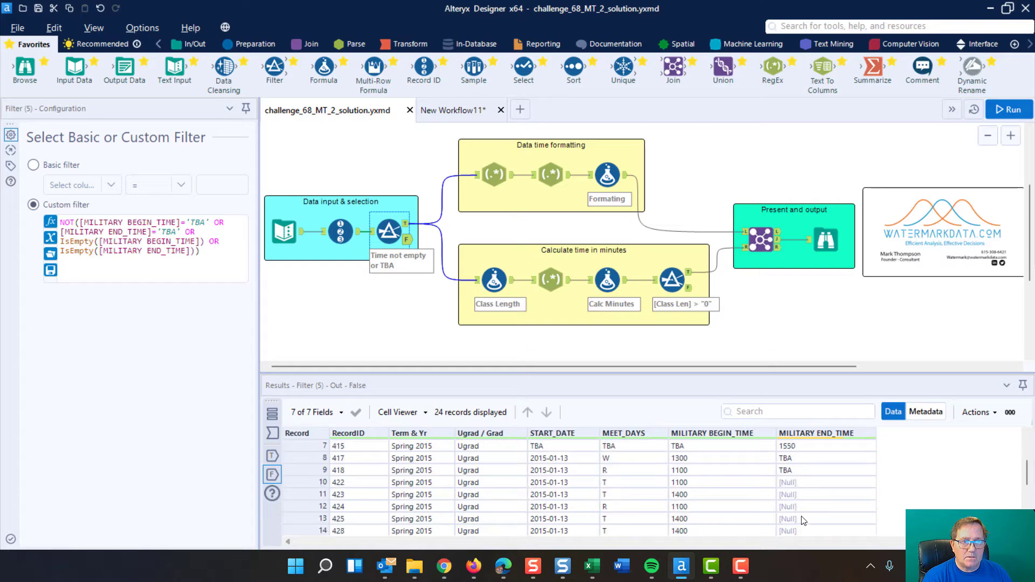
pyautogui.scroll(-1, 747, 492)
pyautogui.scroll(-3, 747, 492)
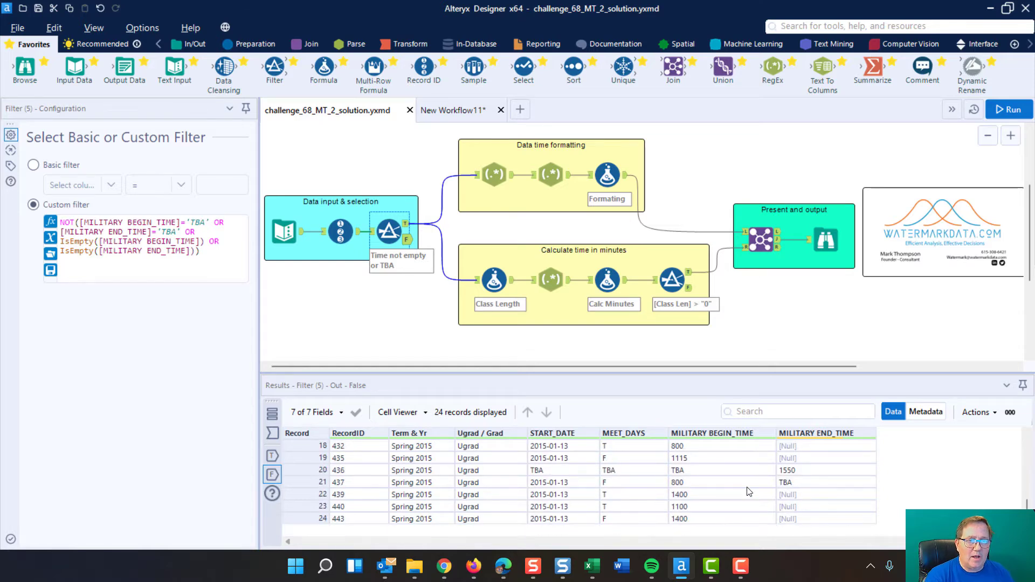
pyautogui.scroll(6, 746, 492)
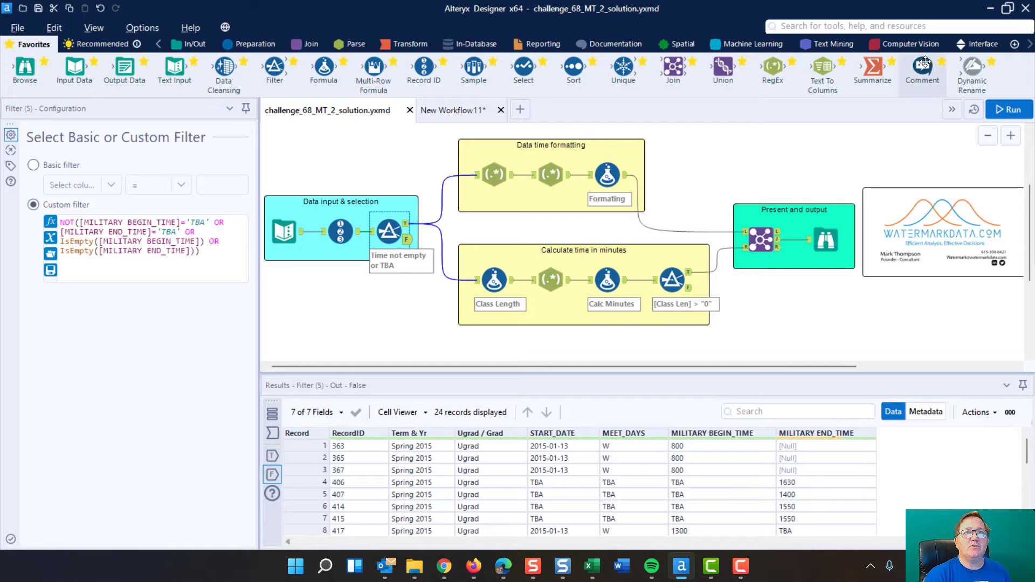
# Step: Add an empty comment box above the Present and output container with background colour R=198, G=198, B=255
pyautogui.moveTo(922, 67); pyautogui.dragTo(842, 171)
pyautogui.moveTo(799, 143); pyautogui.dragTo(799, 156)
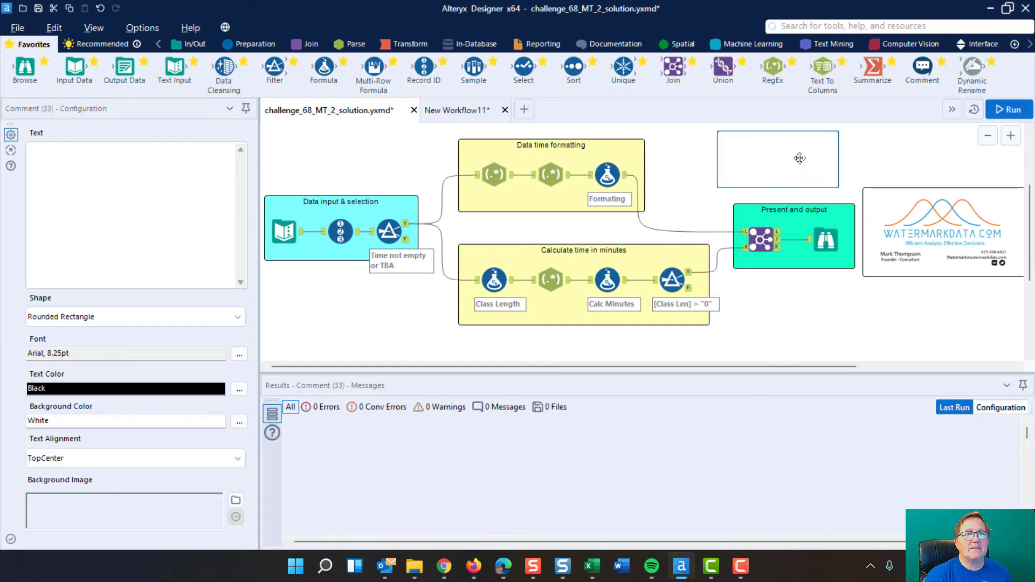
pyautogui.click(239, 422)
pyautogui.click(432, 278)
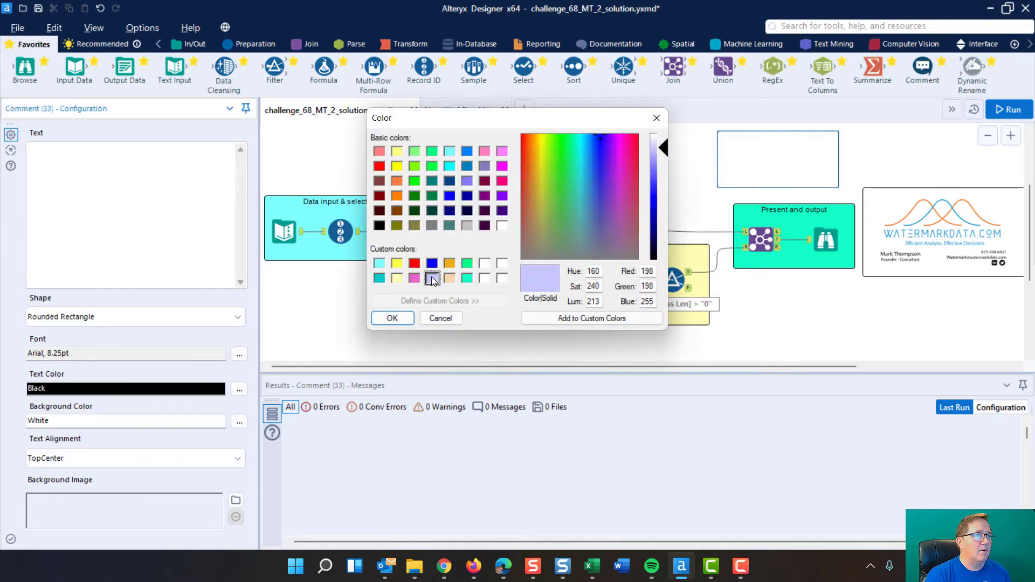
pyautogui.click(392, 318)
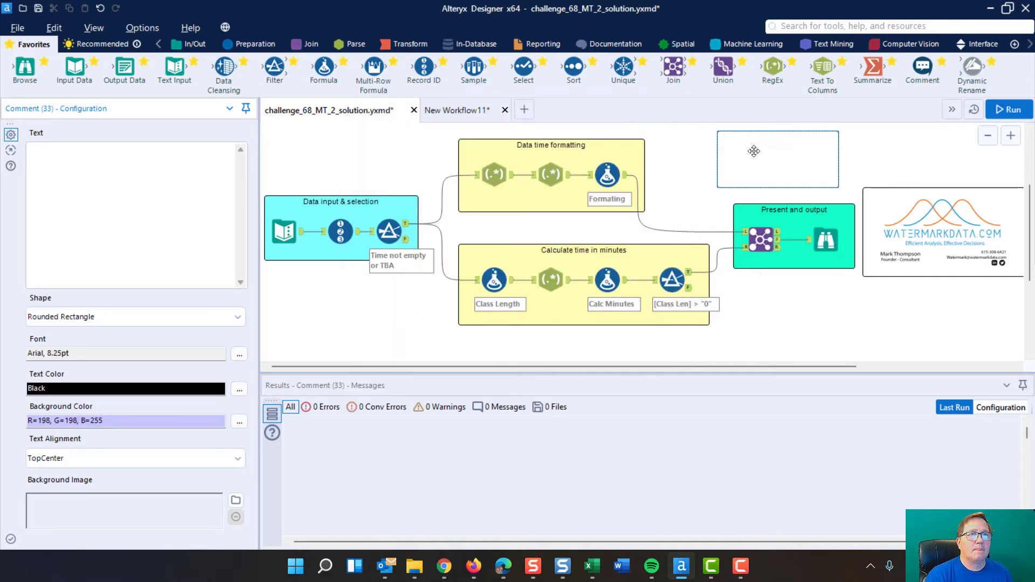
pyautogui.click(863, 158)
# Step: Run the workflow and delete the empty comment box above the Present and output container
pyautogui.hotkey('ctrl', 'r')
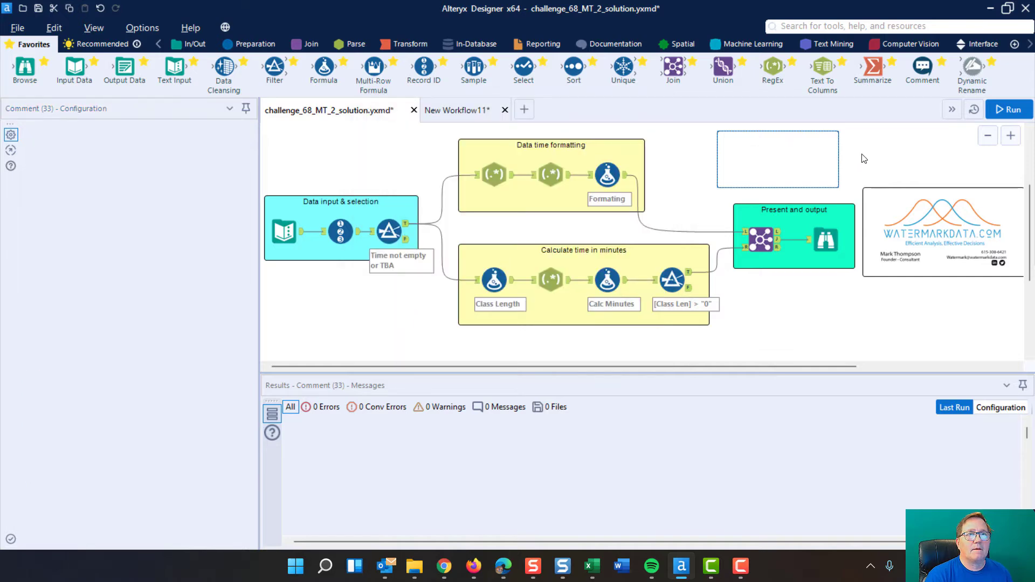
pyautogui.click(800, 152)
pyautogui.press('Delete')
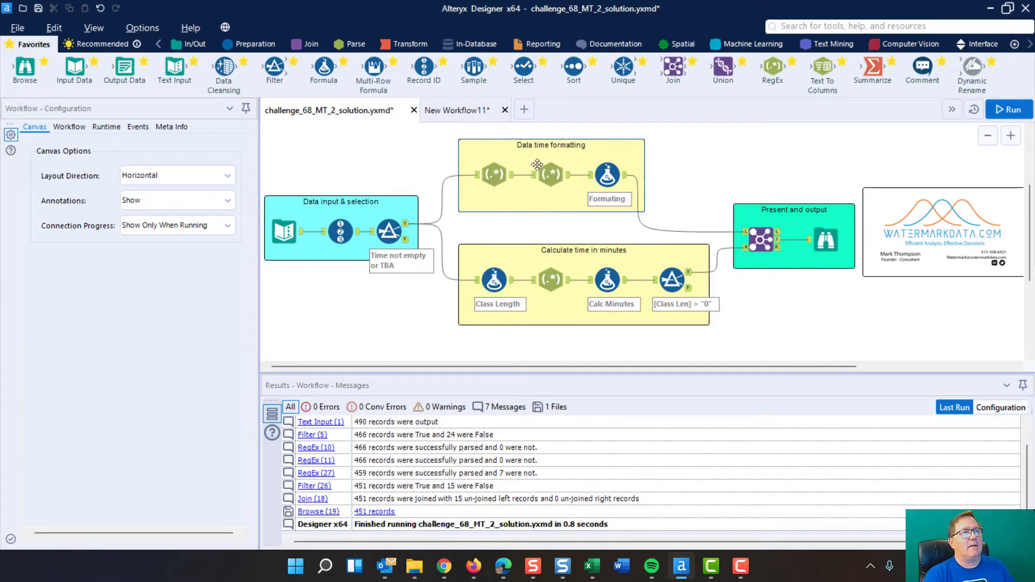
# Step: Examine the first RegEx tool's expression for MILITARY BEGIN_TIME, each of its capture groups and its output columns
pyautogui.click(499, 180)
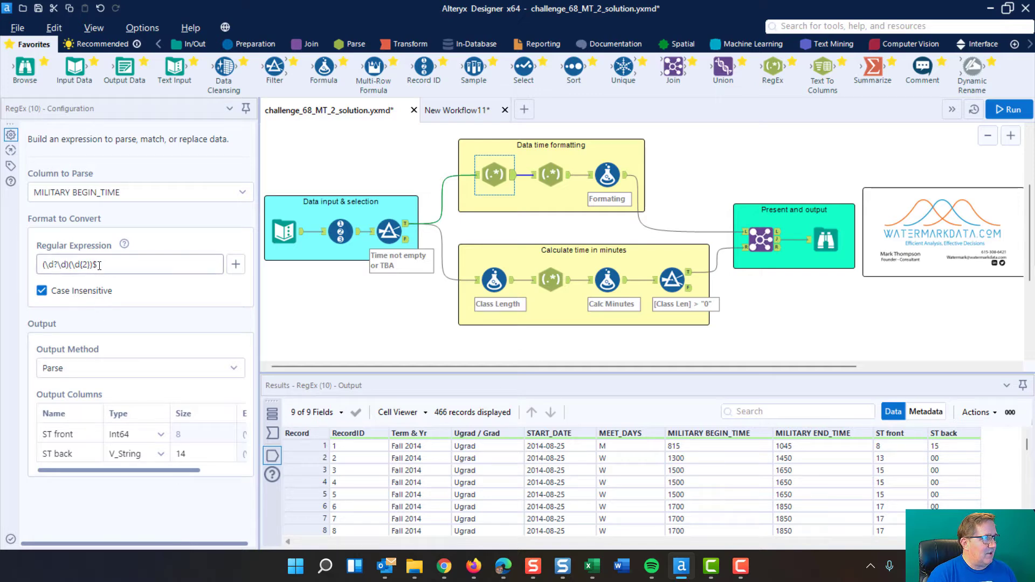
pyautogui.moveTo(99, 265); pyautogui.dragTo(76, 263)
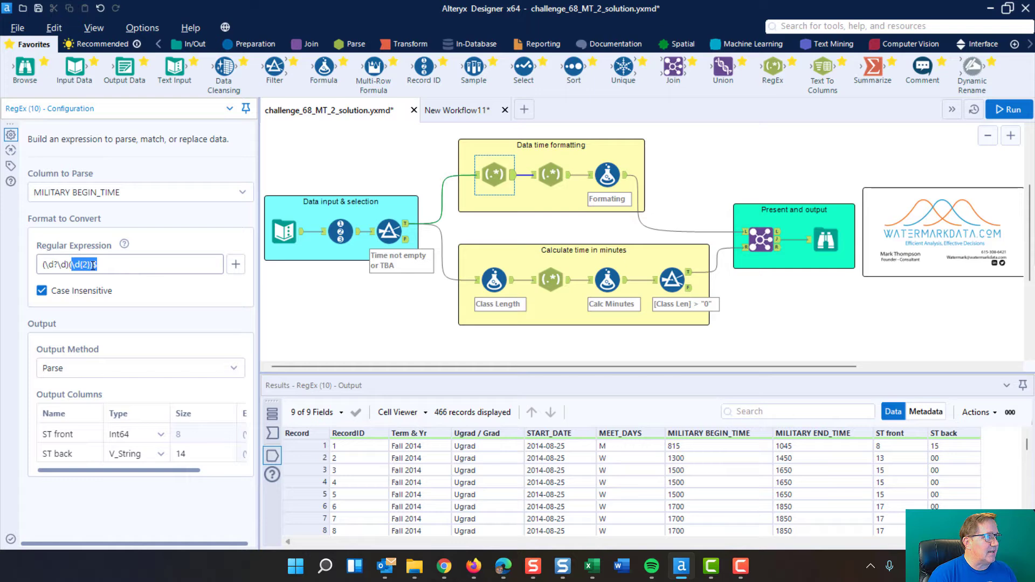
pyautogui.click(94, 265)
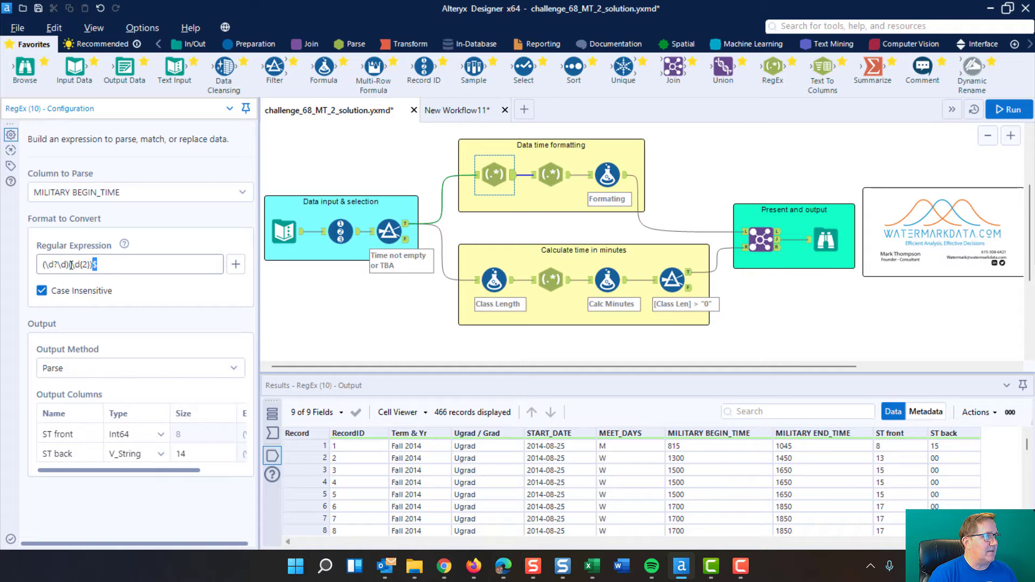
pyautogui.moveTo(69, 265); pyautogui.dragTo(39, 265)
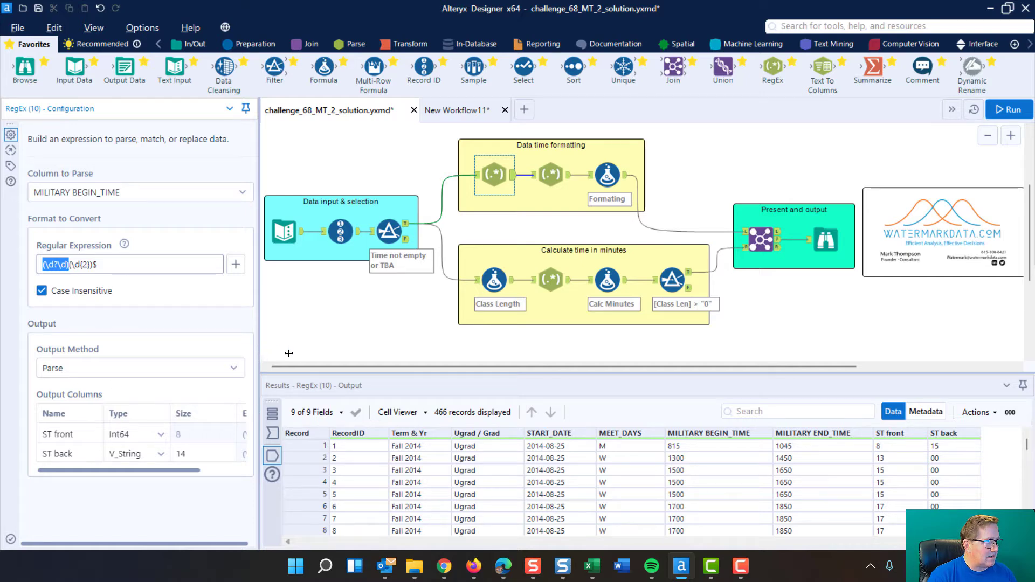
pyautogui.moveTo(289, 353); pyautogui.dragTo(360, 363)
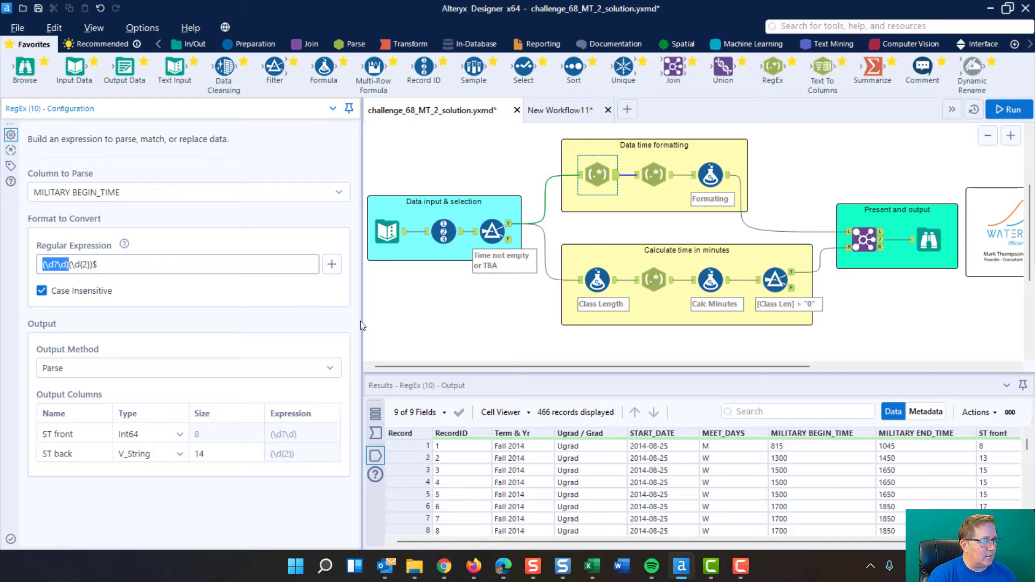
pyautogui.moveTo(232, 309); pyautogui.dragTo(237, 313)
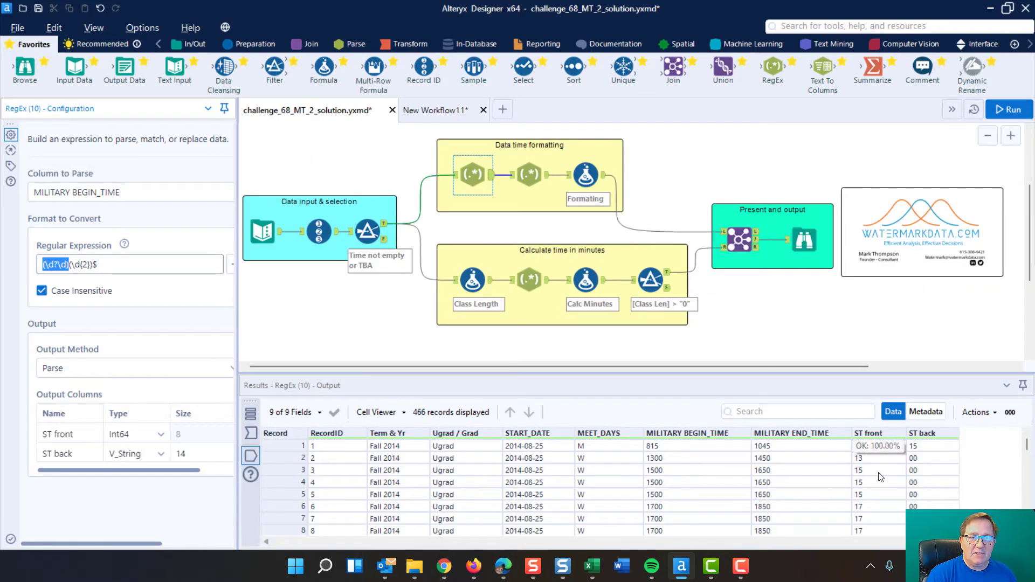
# Step: Review the second RegEx tool's parsing of MILITARY END_TIME and the front and back columns in its output
pyautogui.click(531, 175)
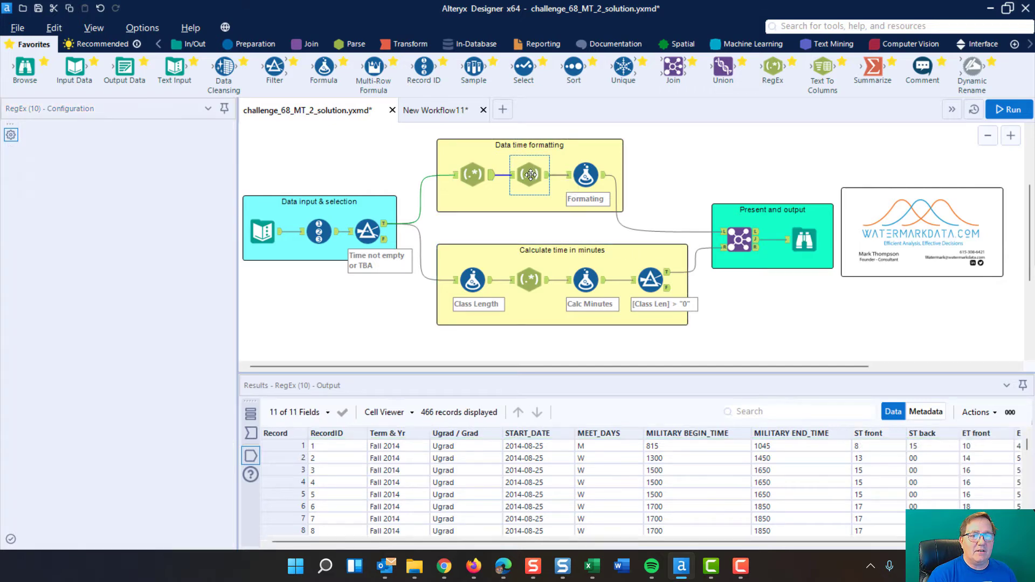
pyautogui.hscroll(2, 600, 540)
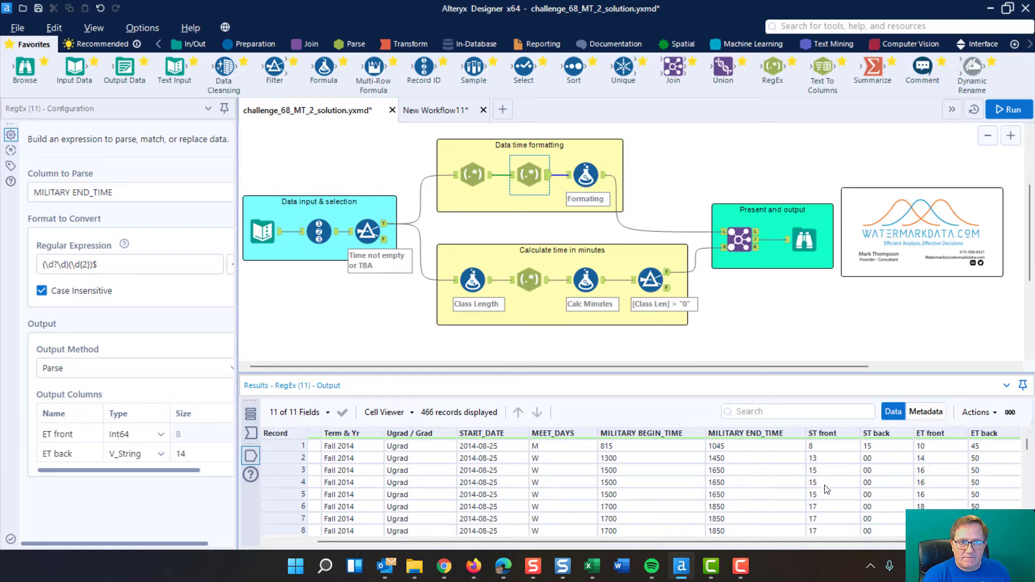
pyautogui.scroll(-1, 825, 485)
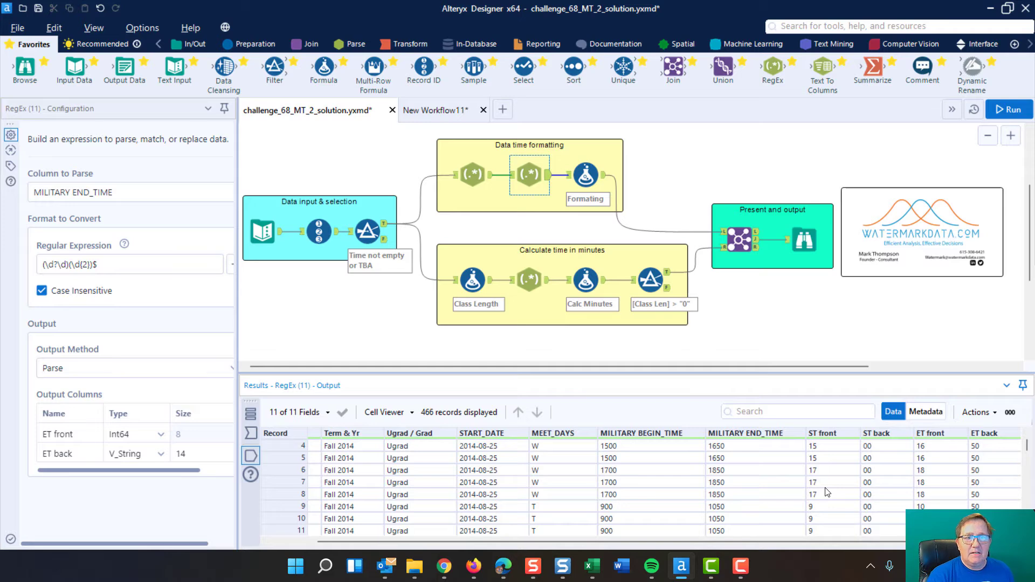
# Step: Inspect the ST front and ET front expressions in the Formating formula and compare its output with the preceding RegEx output
pyautogui.click(585, 174)
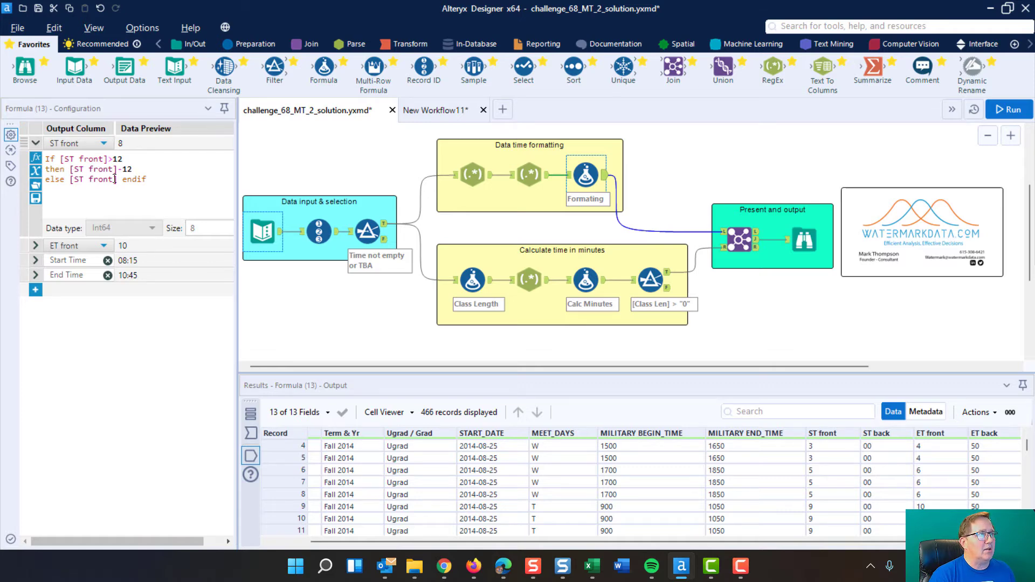
pyautogui.click(36, 247)
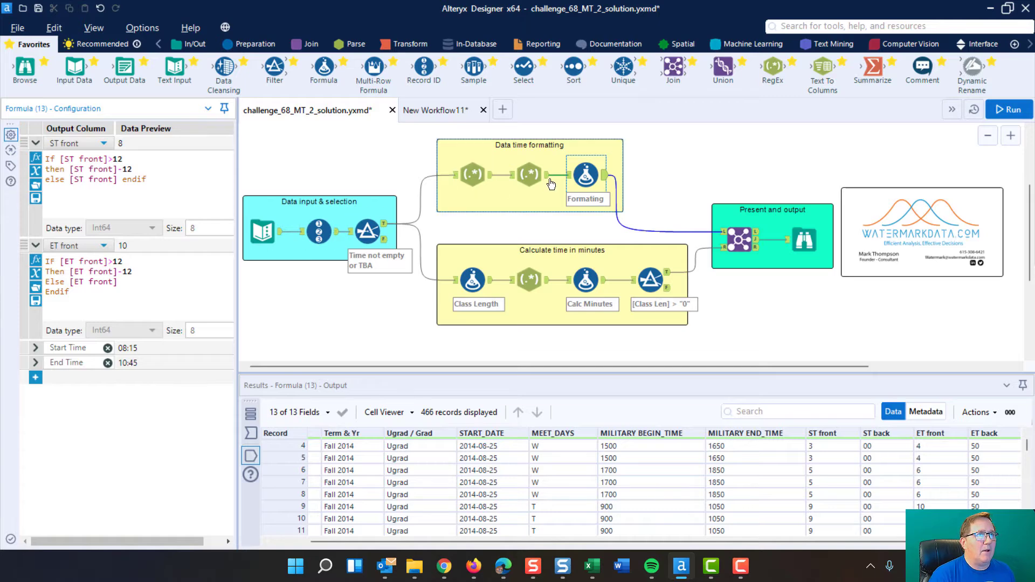
pyautogui.click(517, 174)
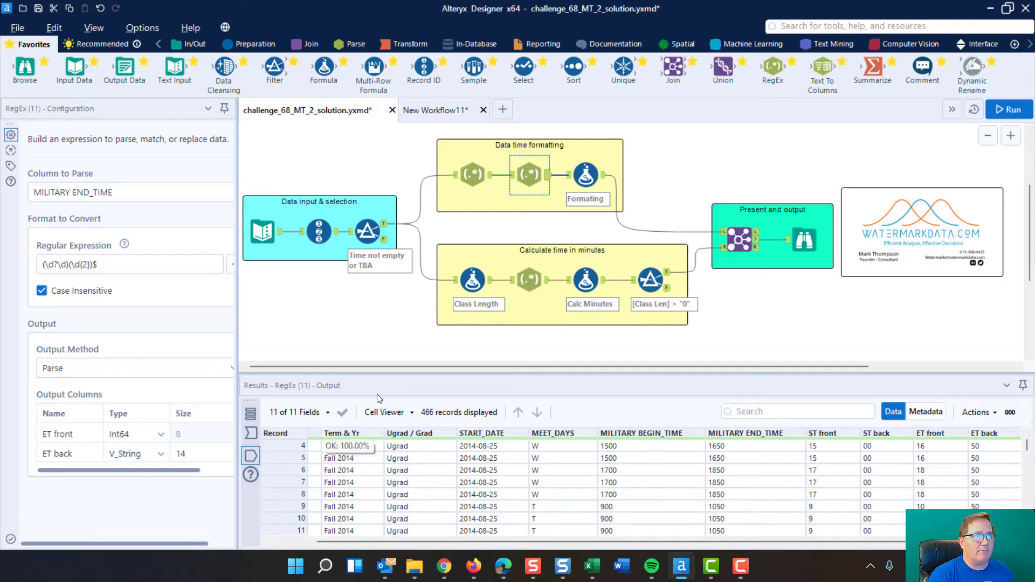
pyautogui.keyDown('ctrl'); pyautogui.click(585, 171); pyautogui.keyUp('ctrl')
pyautogui.click(585, 171)
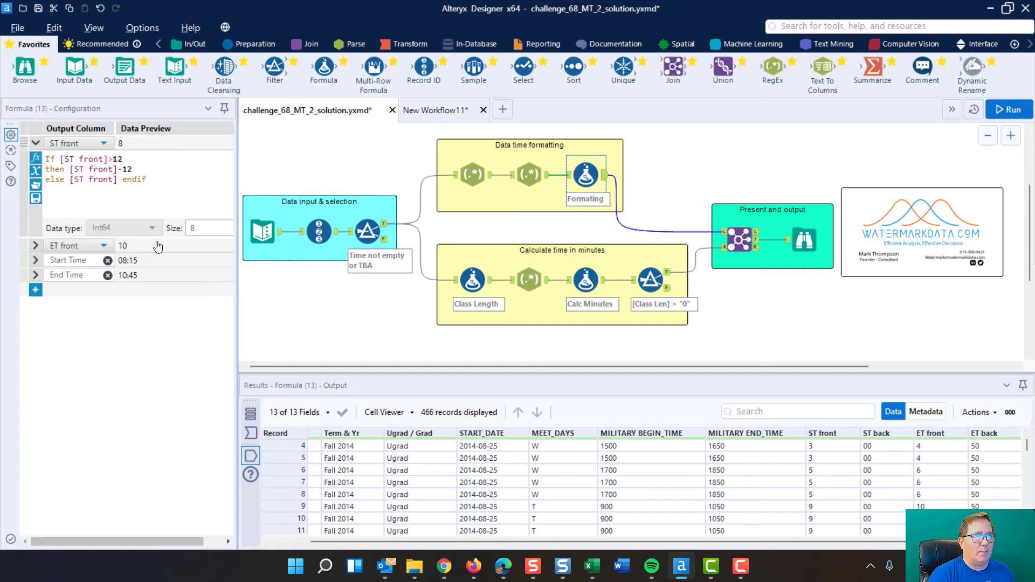
pyautogui.click(34, 248)
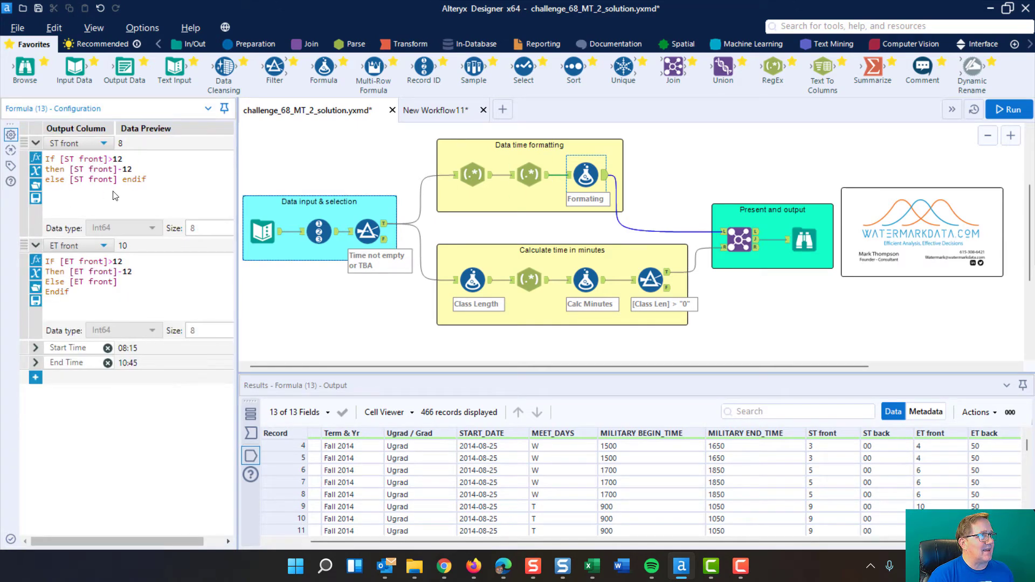
# Step: Expand the Start Time and End Time expressions, collapse ST front and ET front, and examine the parts of the Start Time PadLeft formula
pyautogui.click(36, 349)
pyautogui.click(36, 451)
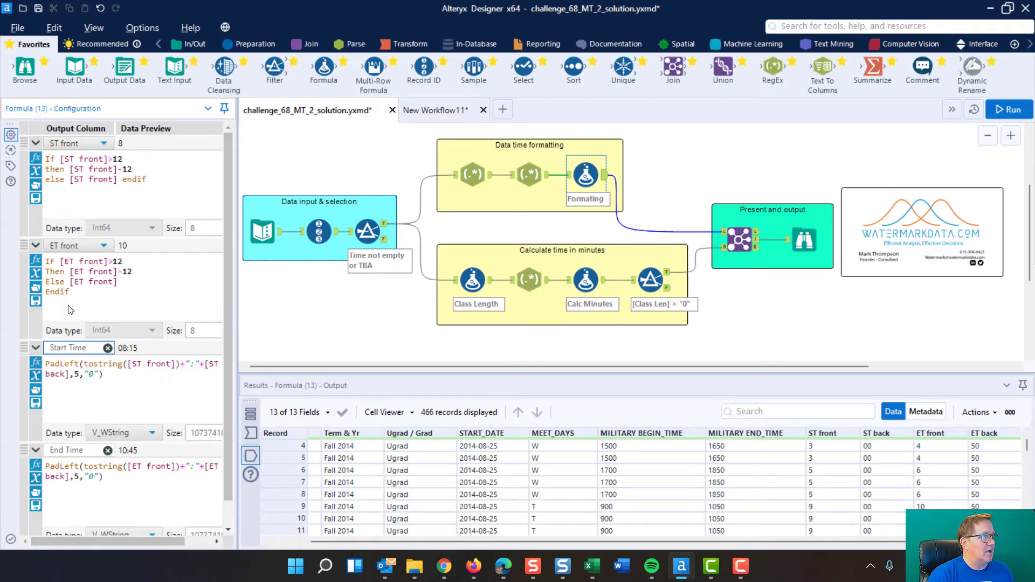
pyautogui.click(36, 247)
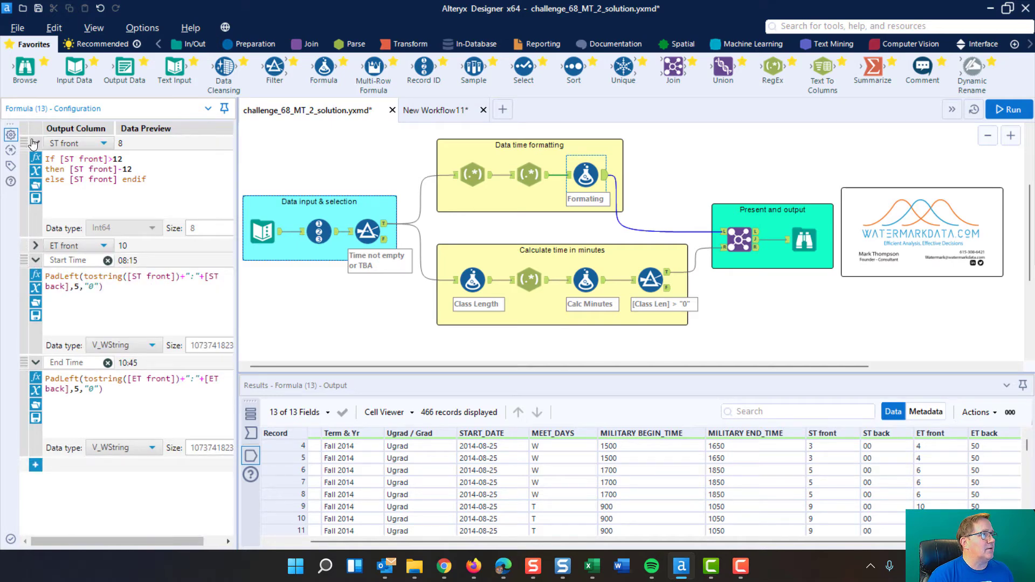
pyautogui.click(36, 144)
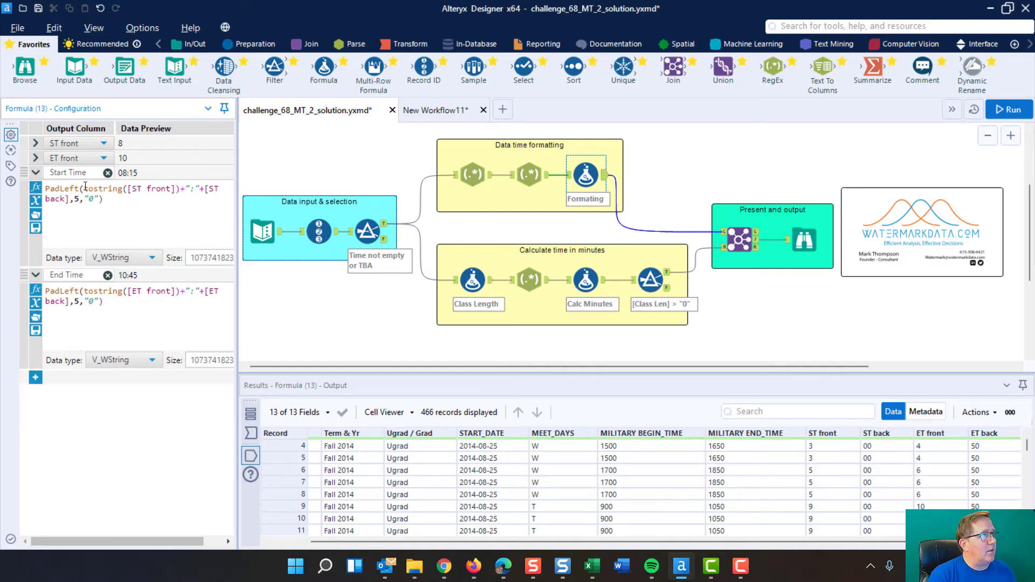
pyautogui.moveTo(85, 187); pyautogui.dragTo(167, 187)
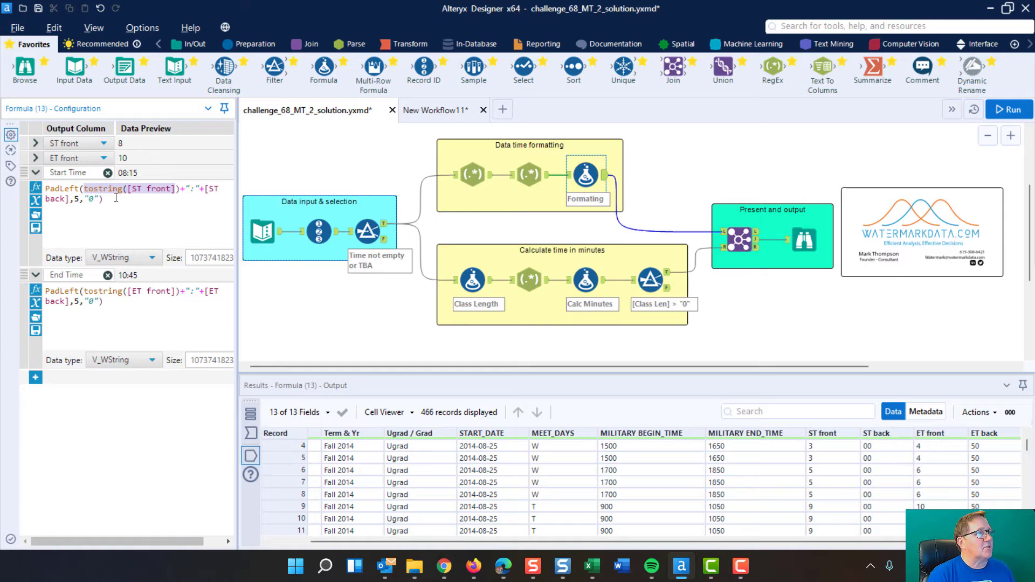
pyautogui.click(193, 187)
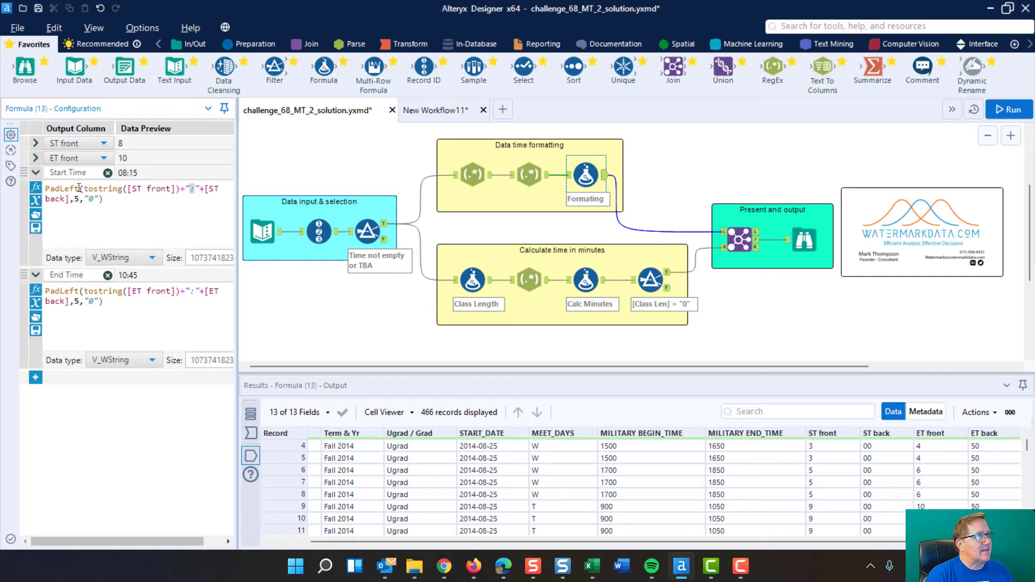
pyautogui.moveTo(79, 188); pyautogui.dragTo(48, 186)
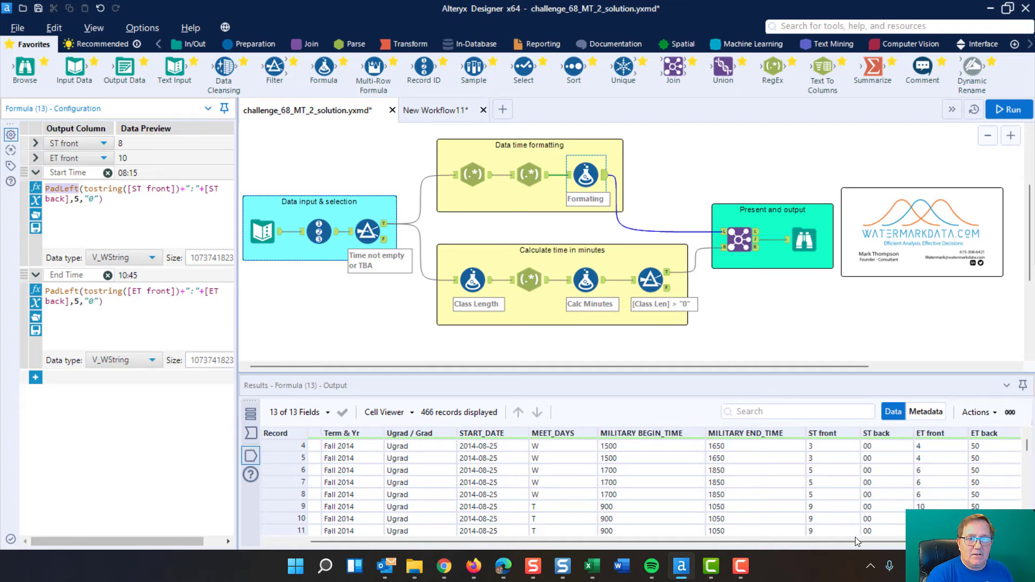
# Step: Inspect the Start Time and End Time columns in the Formating formula's output against the military time columns
pyautogui.moveTo(855, 541); pyautogui.dragTo(969, 544)
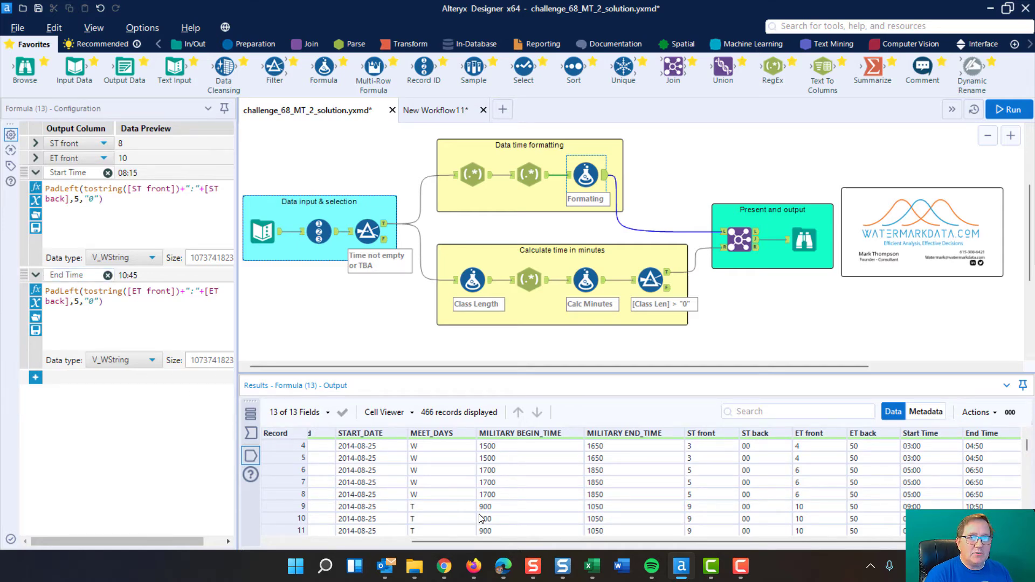
pyautogui.moveTo(621, 544); pyautogui.dragTo(685, 545)
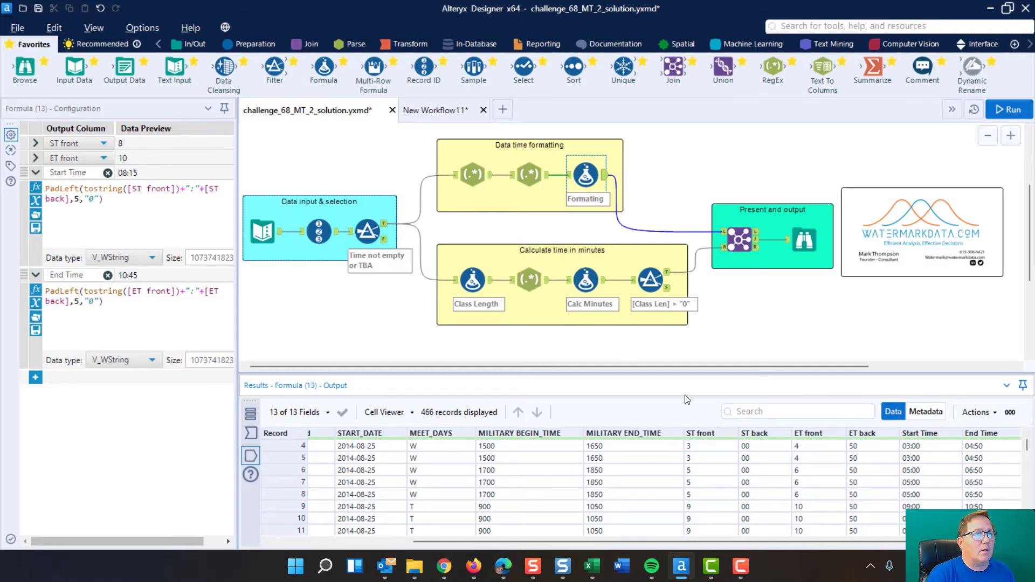
# Step: Examine the Class Length formula that subtracts MILITARY BEGIN_TIME from MILITARY END_TIME and look through its Class Len results
pyautogui.click(509, 254)
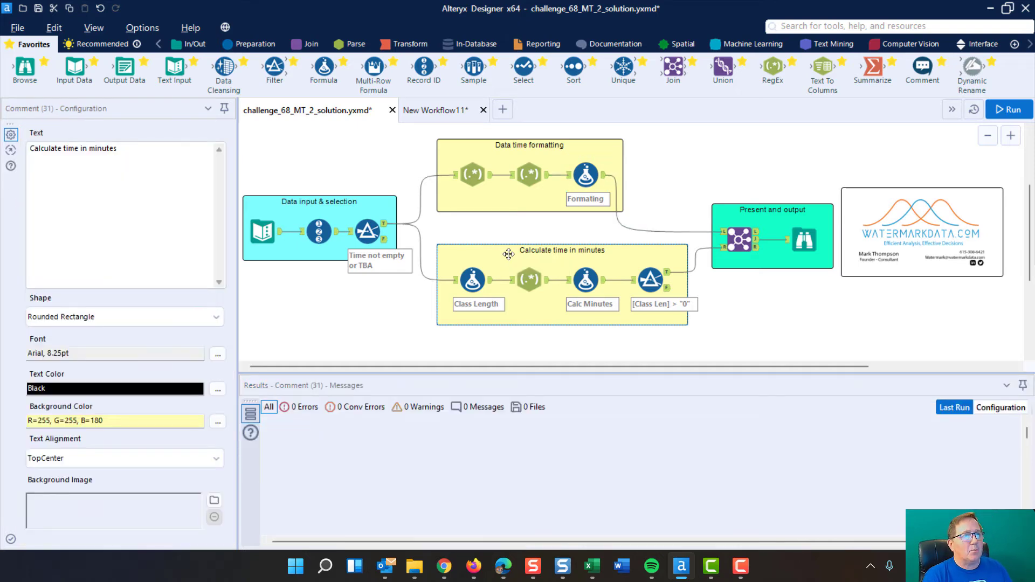
pyautogui.click(473, 275)
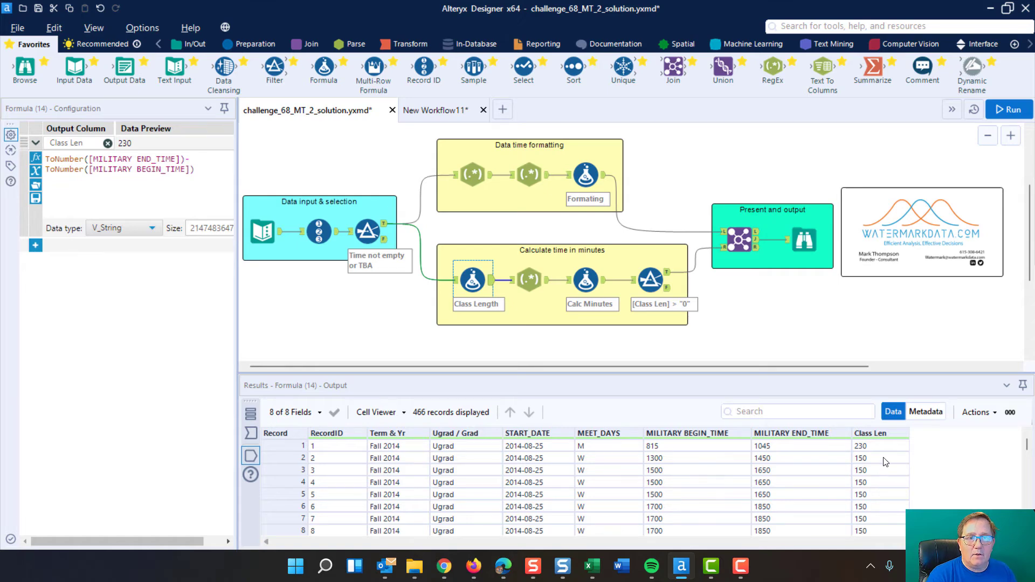
pyautogui.scroll(-19, 885, 462)
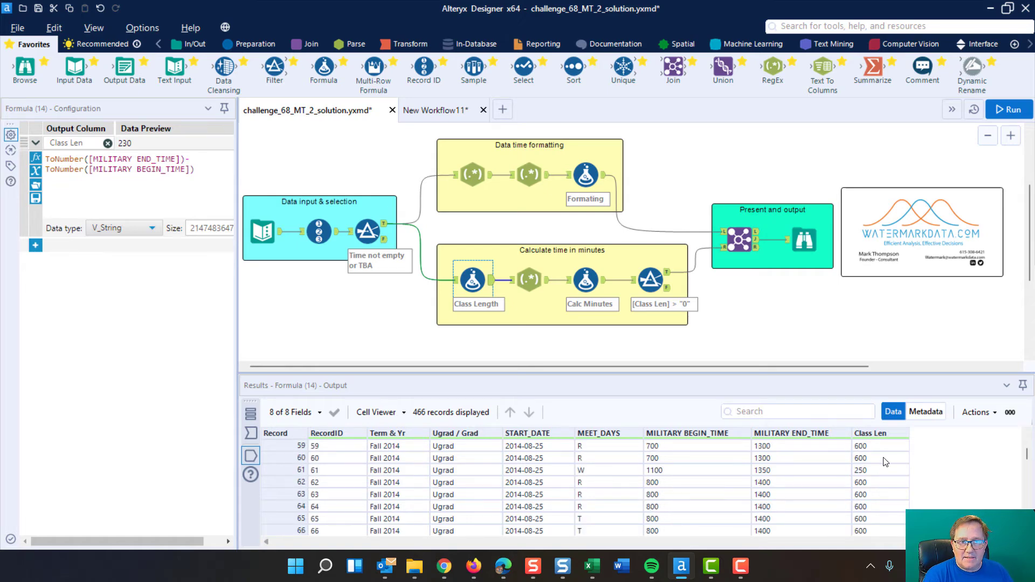
pyautogui.scroll(-20, 885, 462)
pyautogui.scroll(17, 884, 462)
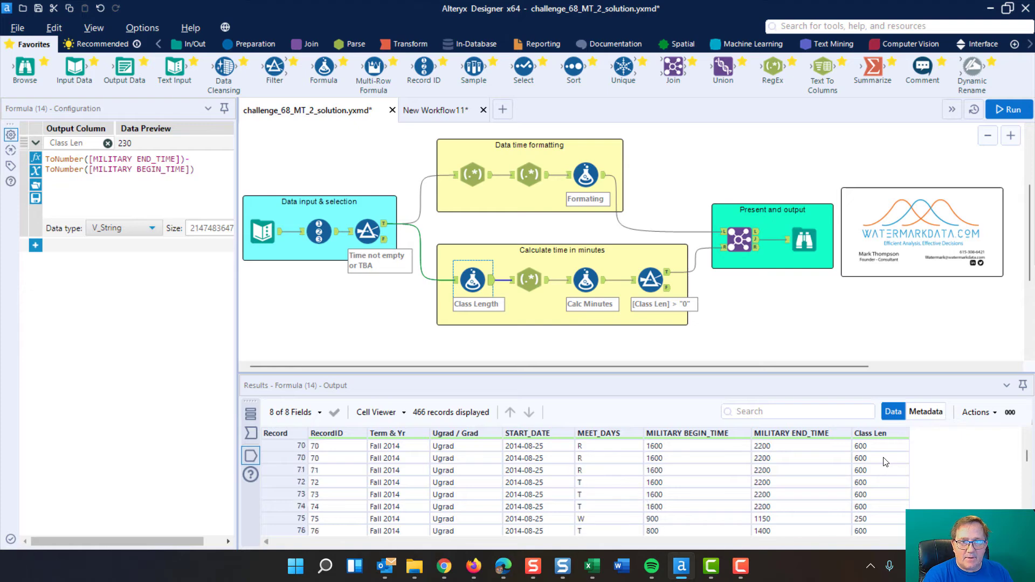
pyautogui.scroll(20, 885, 462)
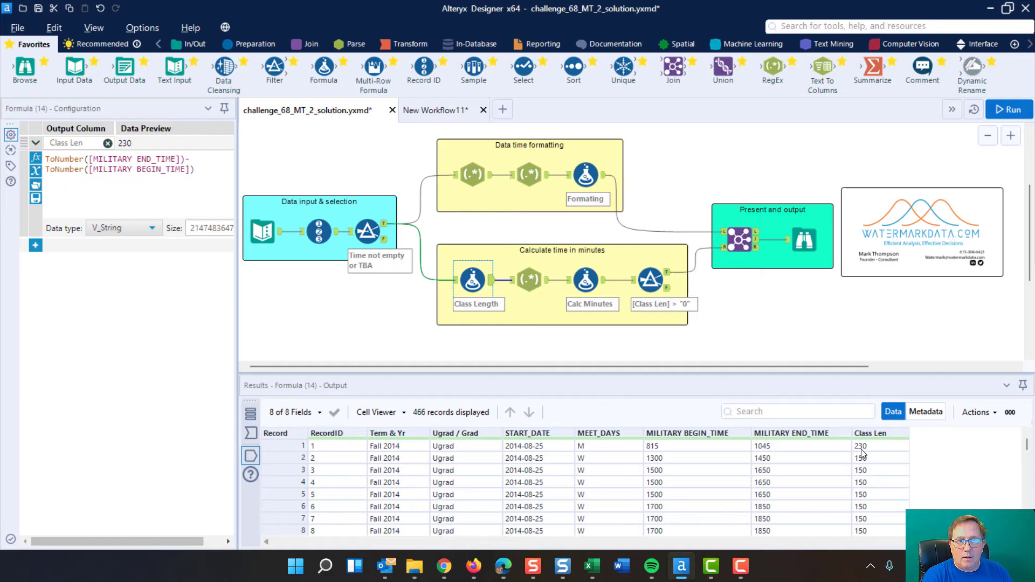
# Step: Review how the RegEx tool parses Class Len into Hrs and Min, comparing it with the Class Length formula's output
pyautogui.click(530, 277)
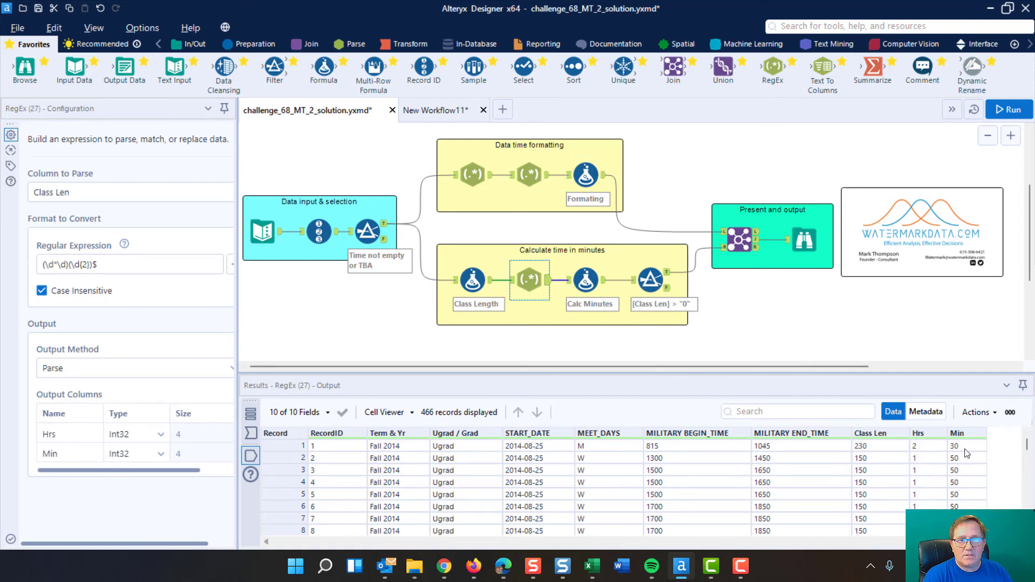
pyautogui.click(478, 288)
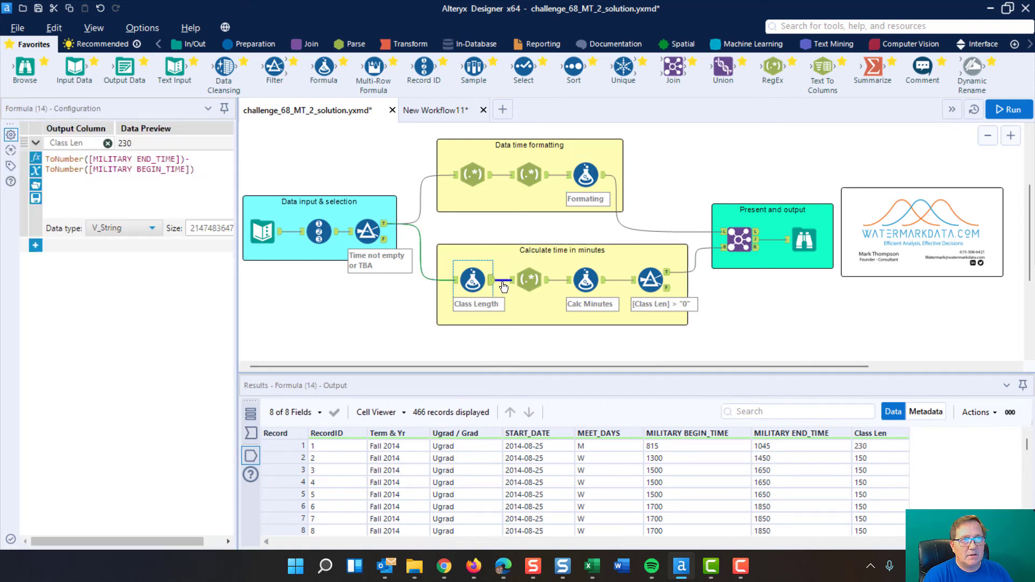
pyautogui.click(527, 278)
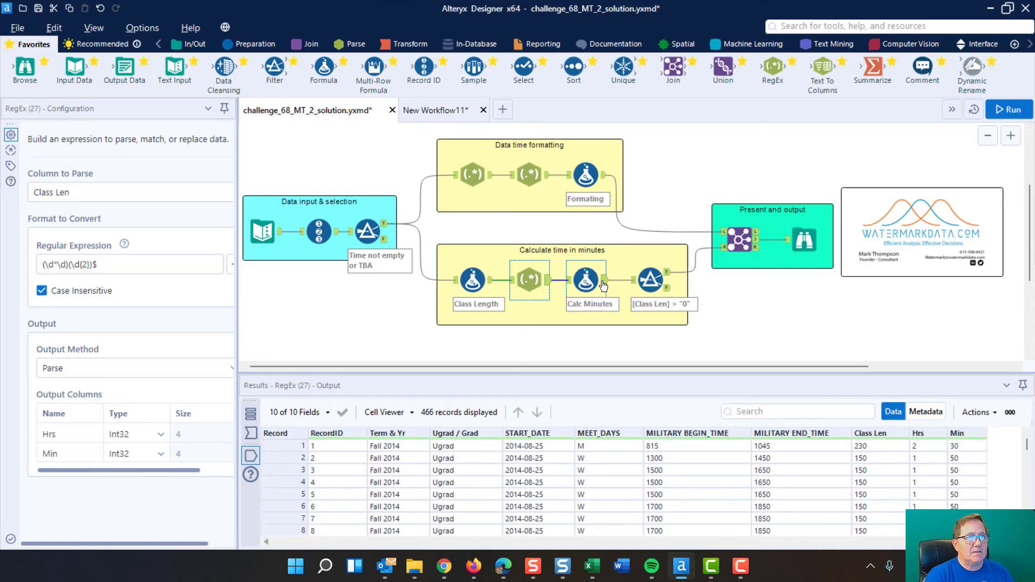
# Step: Expand the Class Length expression in the Calc Minutes formula and inspect it with Hrs to min and both output columns
pyautogui.click(586, 280)
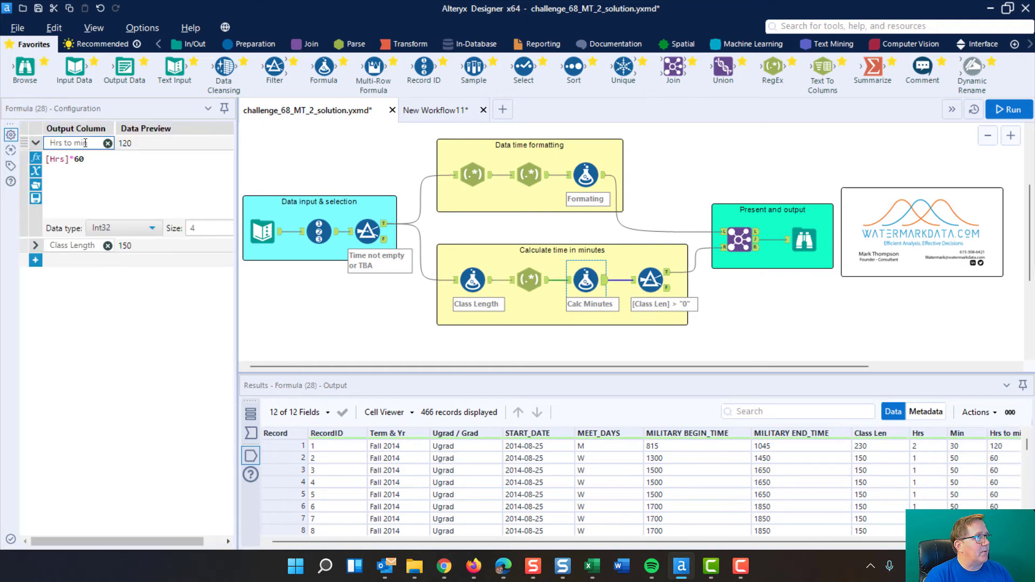
pyautogui.click(35, 246)
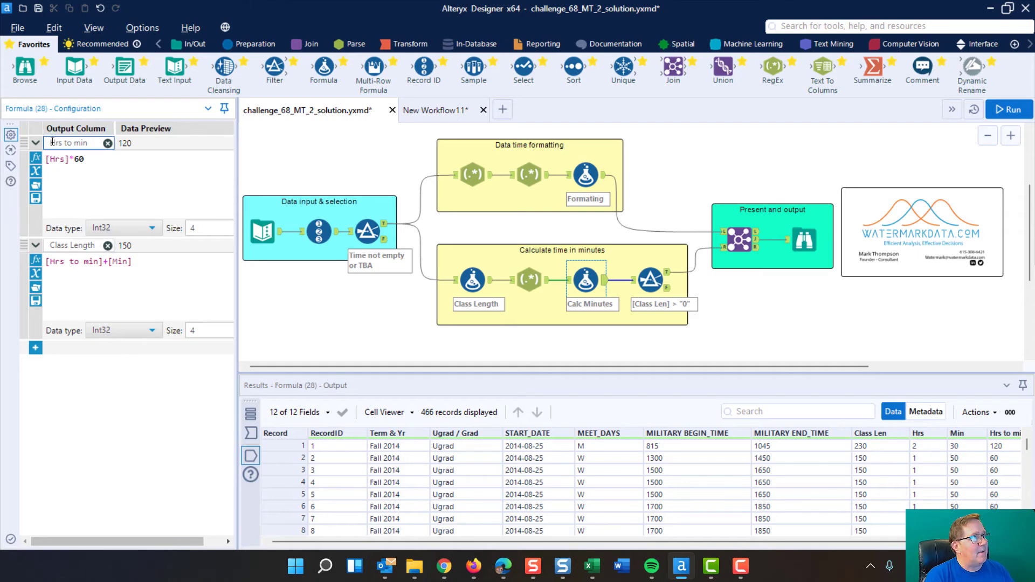
pyautogui.moveTo(50, 144); pyautogui.dragTo(91, 149)
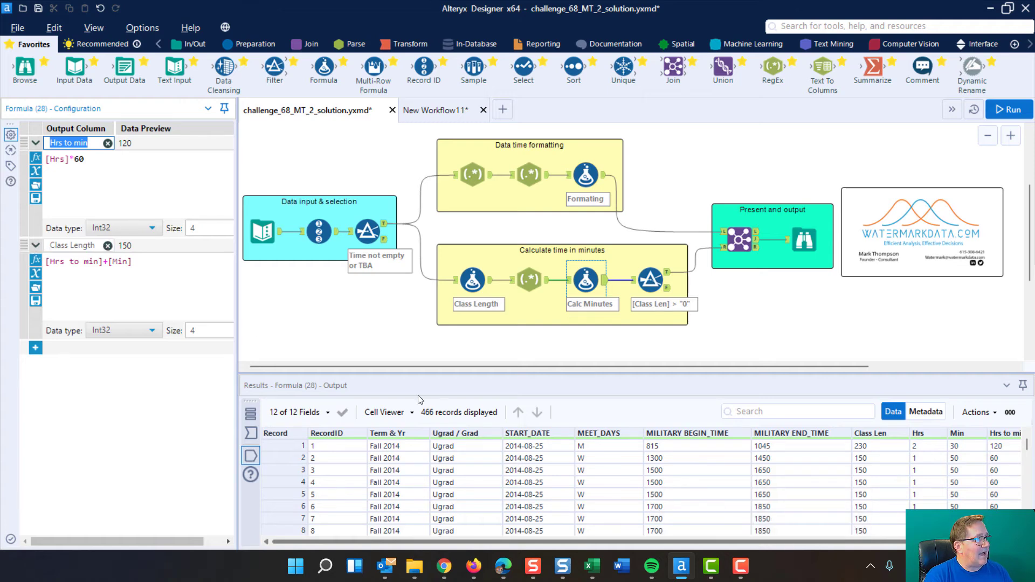
pyautogui.moveTo(688, 549)
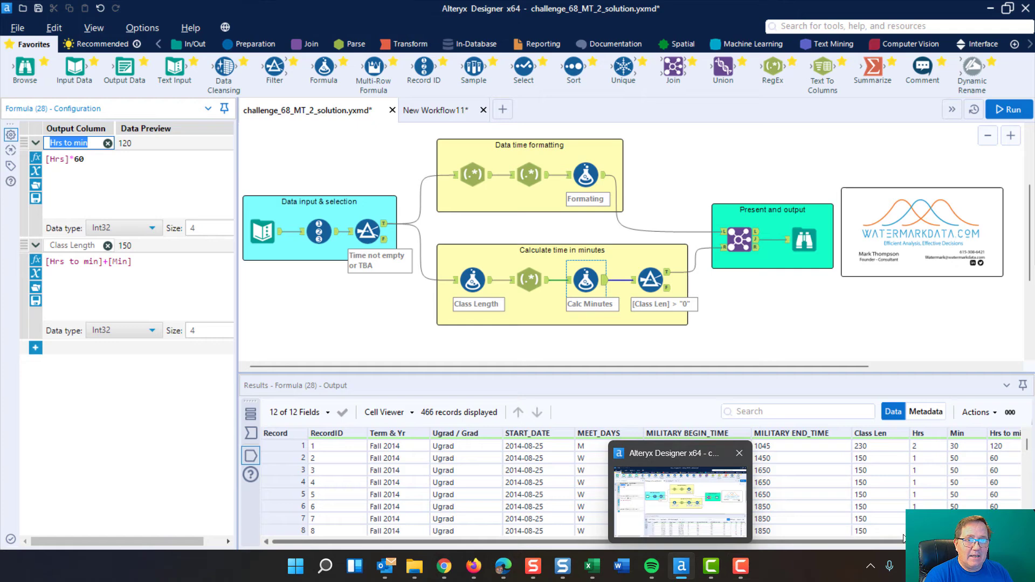
pyautogui.moveTo(855, 542); pyautogui.dragTo(947, 542)
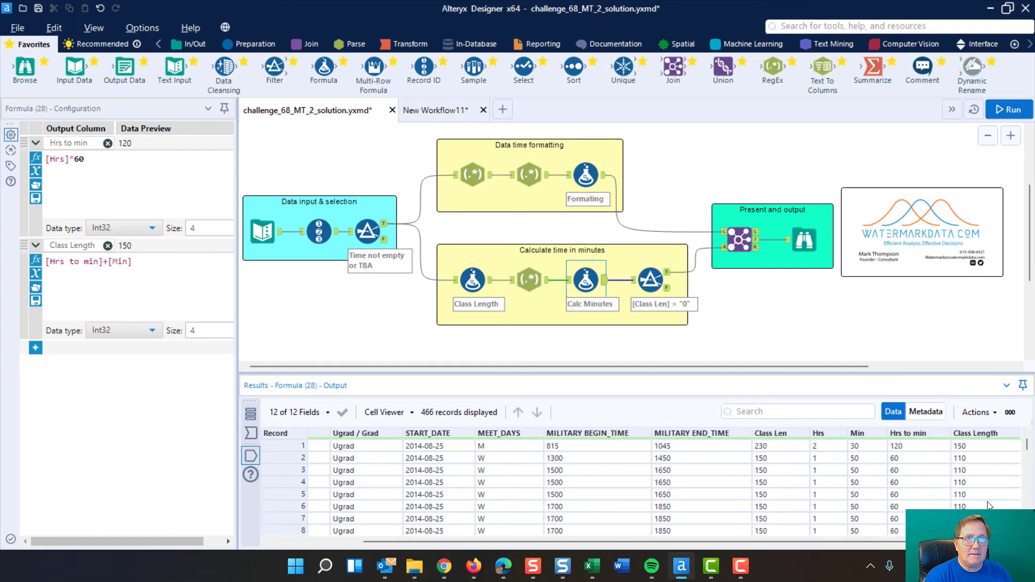
# Step: Examine the Class Len filter's basic condition and its available comparison operators, keeping the current operator
pyautogui.click(648, 280)
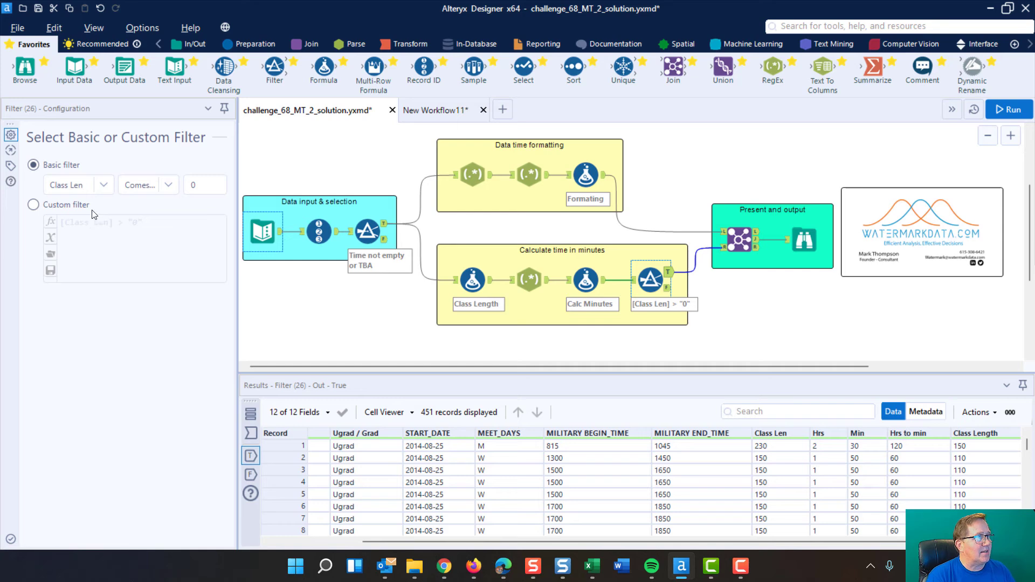
pyautogui.click(167, 187)
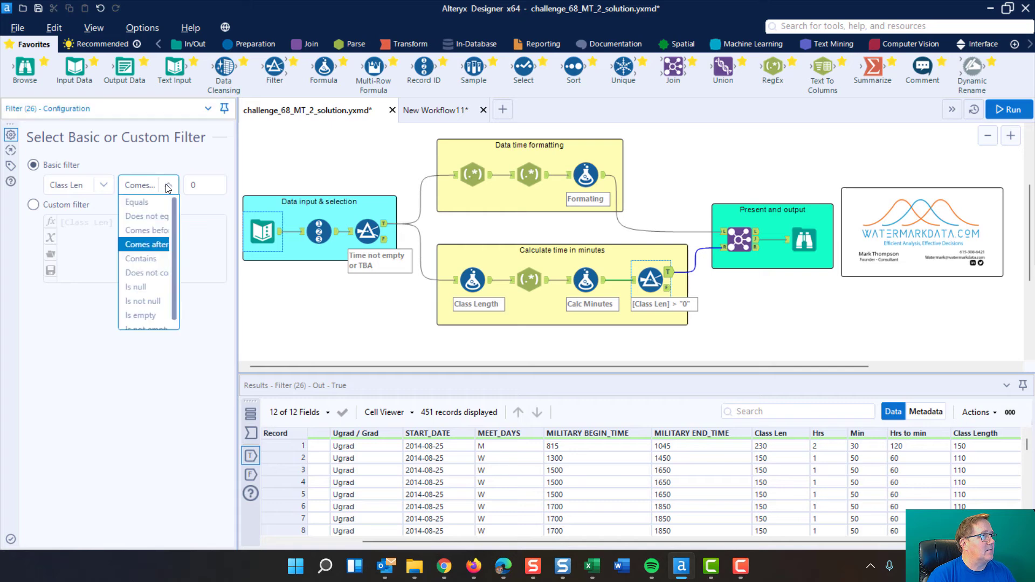
pyautogui.click(170, 187)
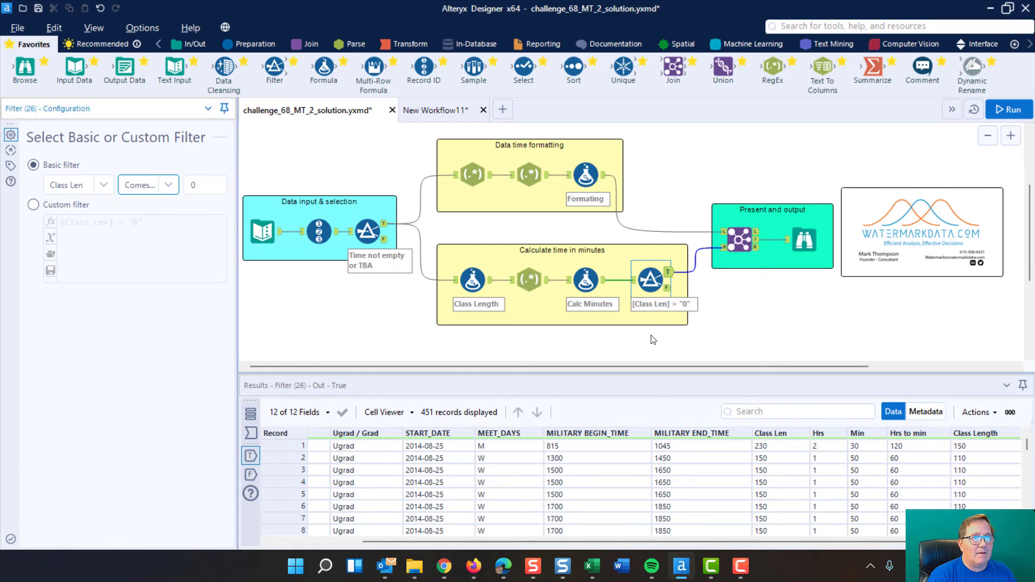
# Step: Inspect the begin, end and Class Len values in the Class Len filter's False output, and return to its True output
pyautogui.click(668, 289)
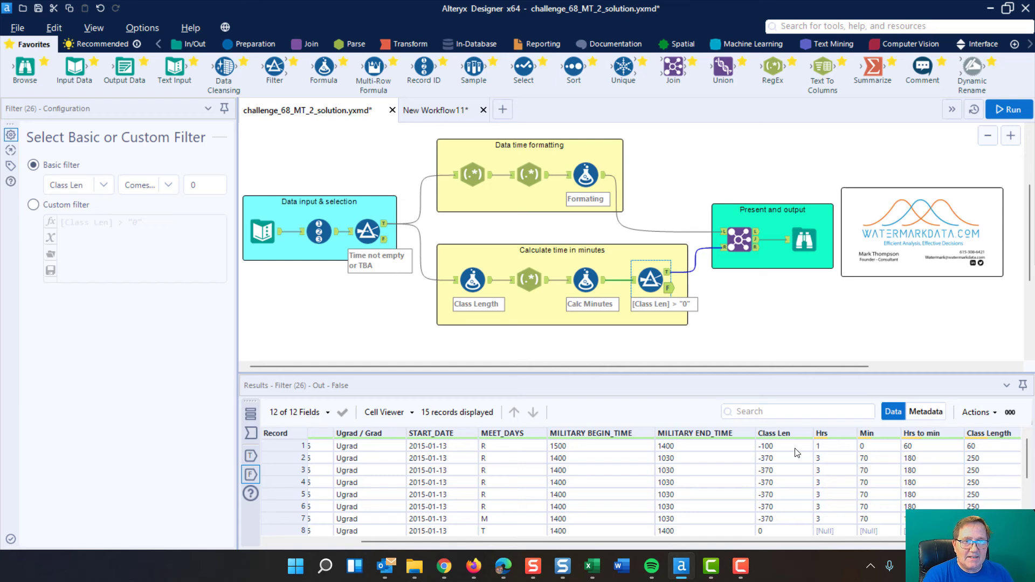
pyautogui.scroll(-1, 789, 448)
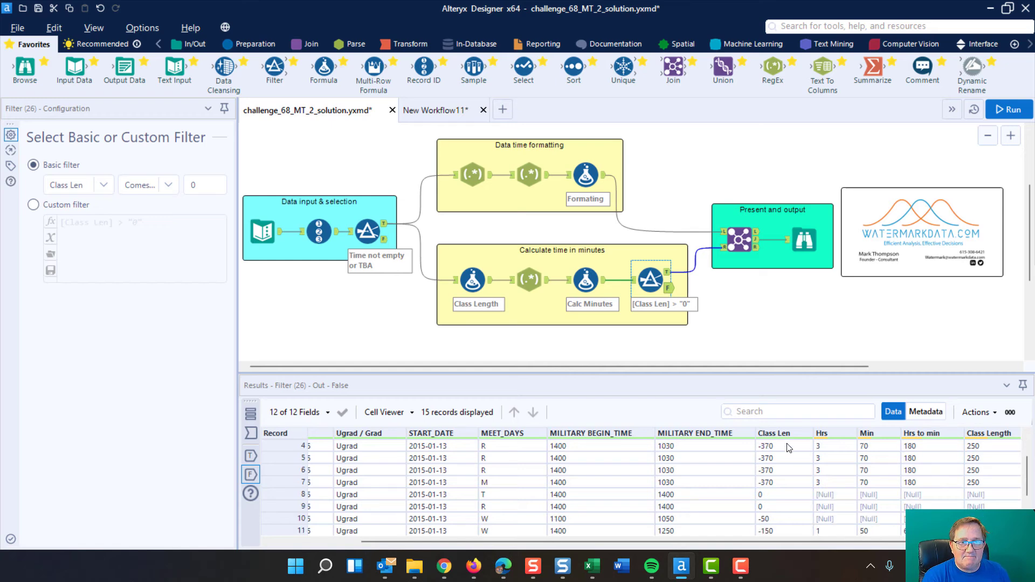
pyautogui.scroll(-1, 789, 447)
pyautogui.scroll(-1, 788, 448)
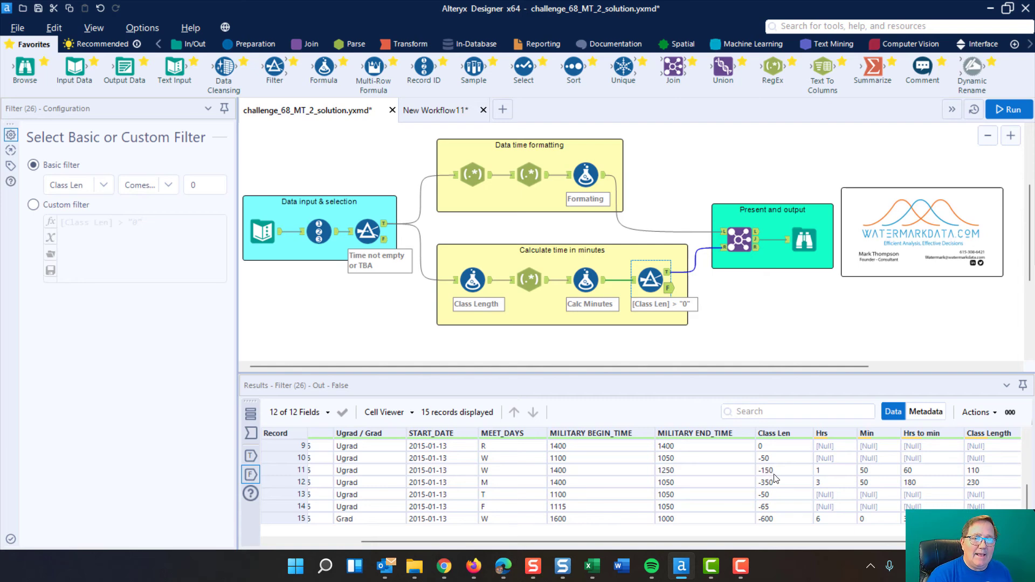
pyautogui.click(602, 450)
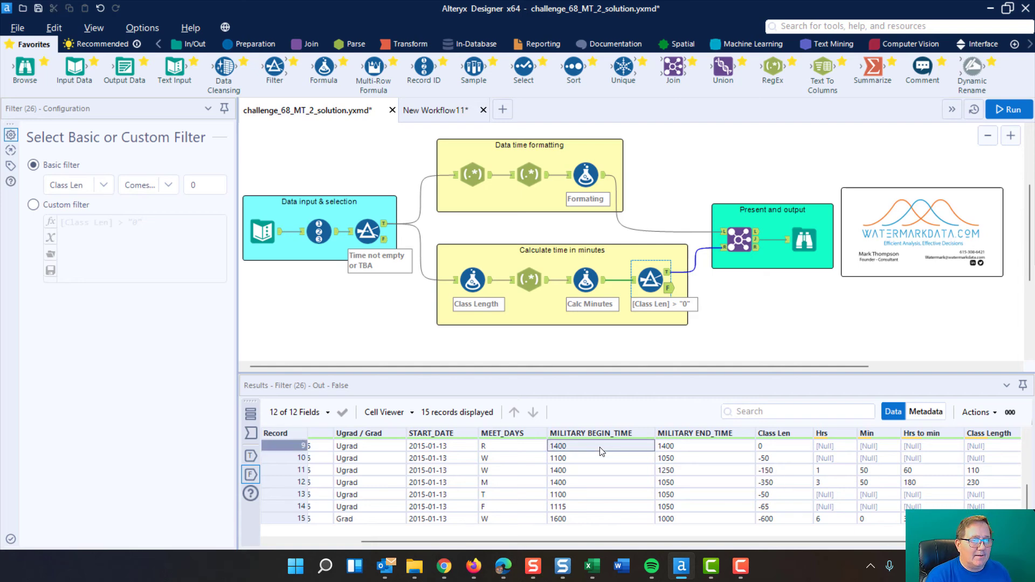
pyautogui.click(684, 447)
pyautogui.click(764, 448)
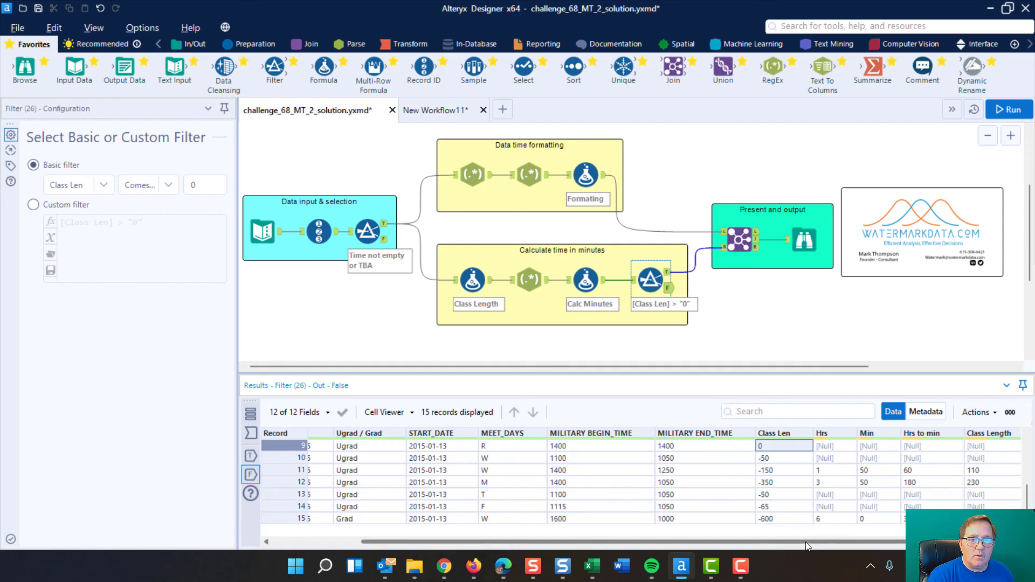
pyautogui.click(669, 272)
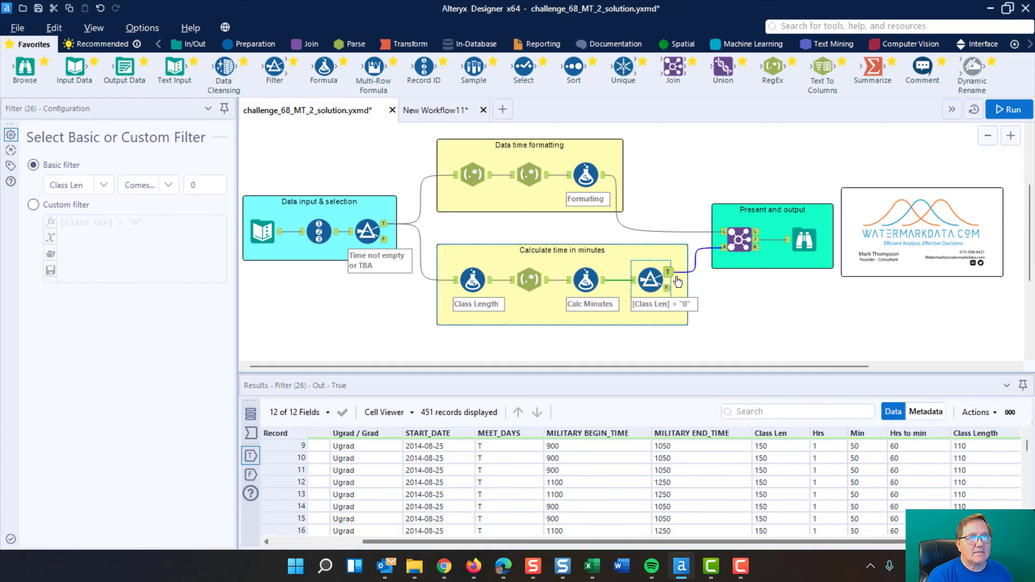
# Step: Review the Join tool's RecordID matching and which left and right input fields are kept or dropped
pyautogui.click(736, 238)
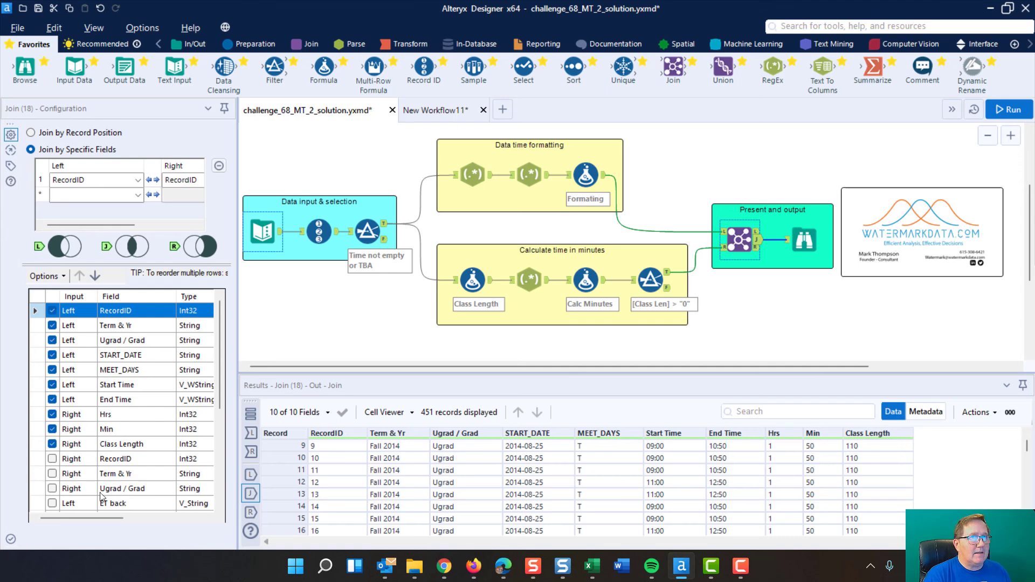
pyautogui.scroll(-3, 78, 433)
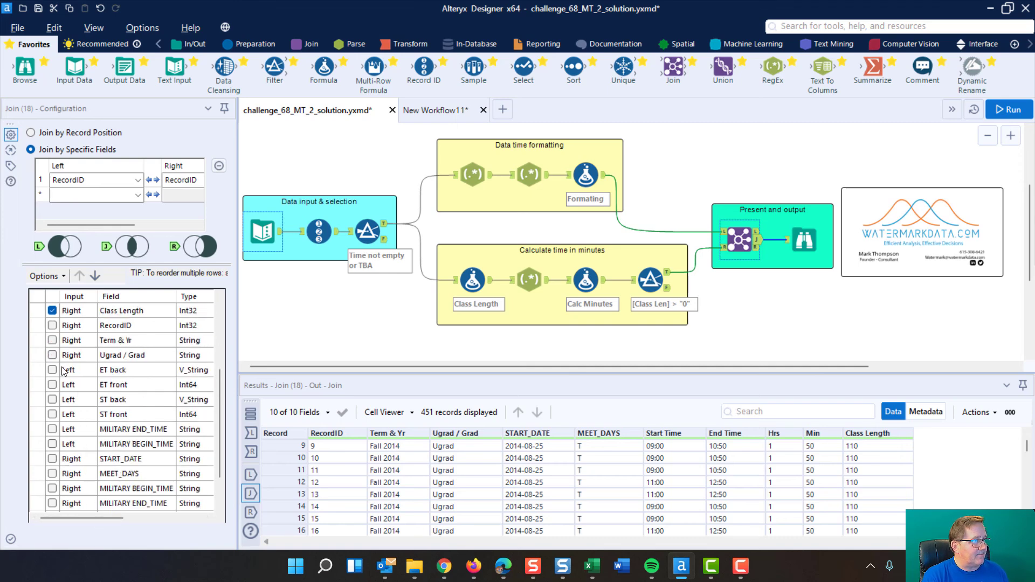
pyautogui.scroll(-1, 65, 372)
pyautogui.scroll(4, 71, 420)
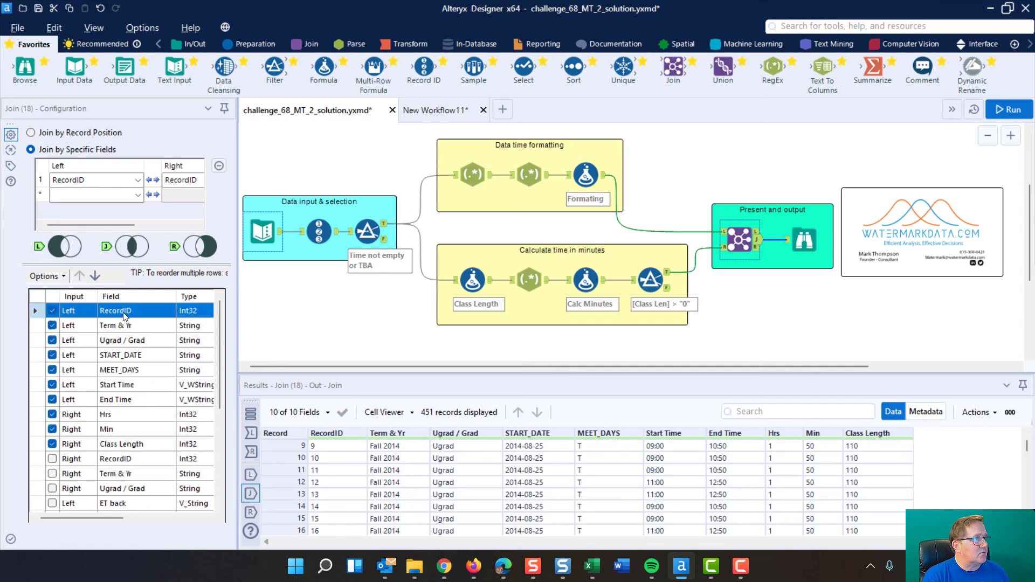
# Step: View the final joined records in the Browse tool from the first record
pyautogui.click(808, 244)
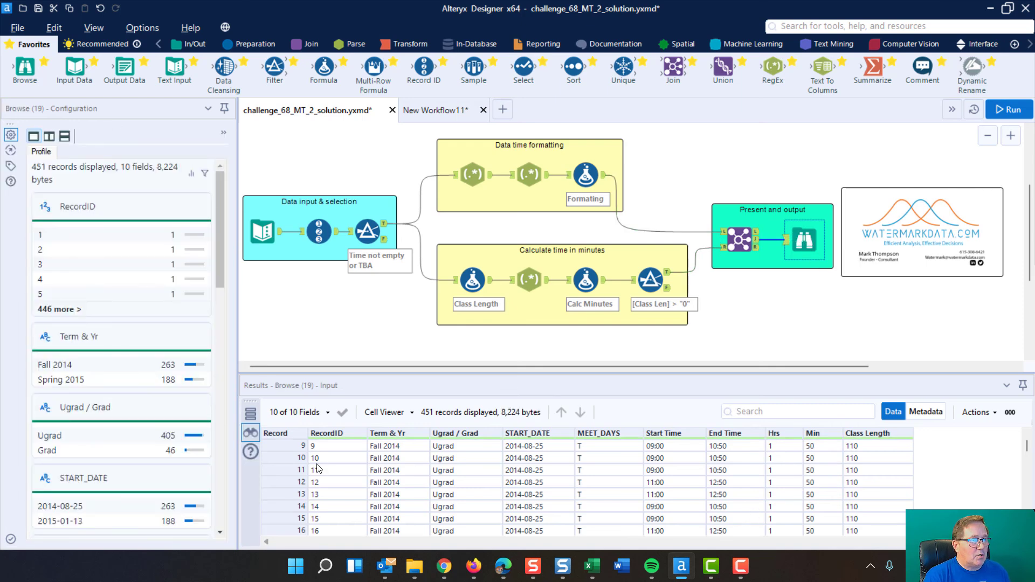
pyautogui.scroll(3, 399, 479)
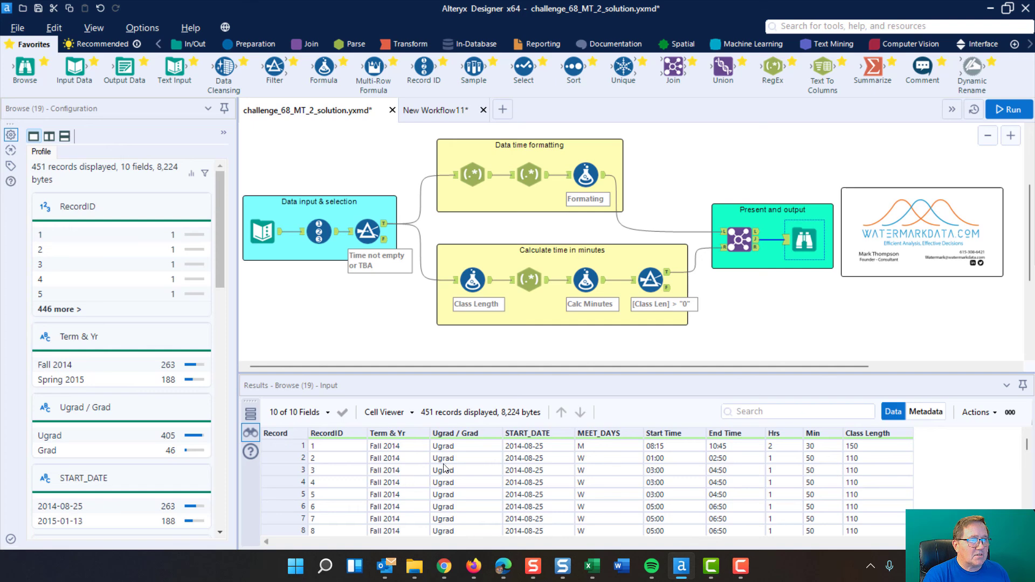